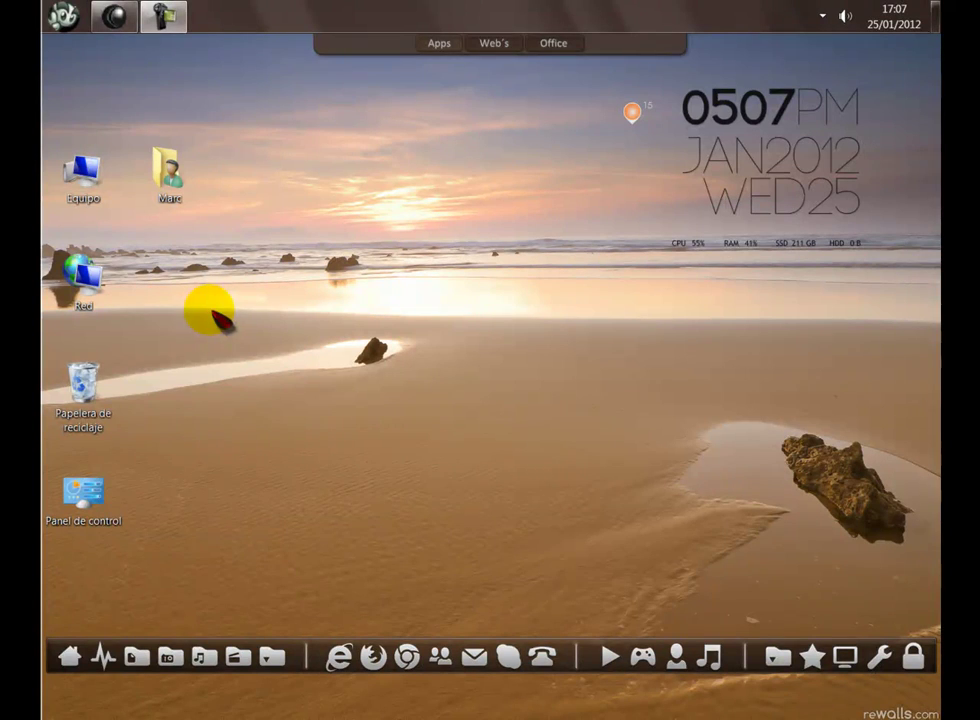
click(97, 376)
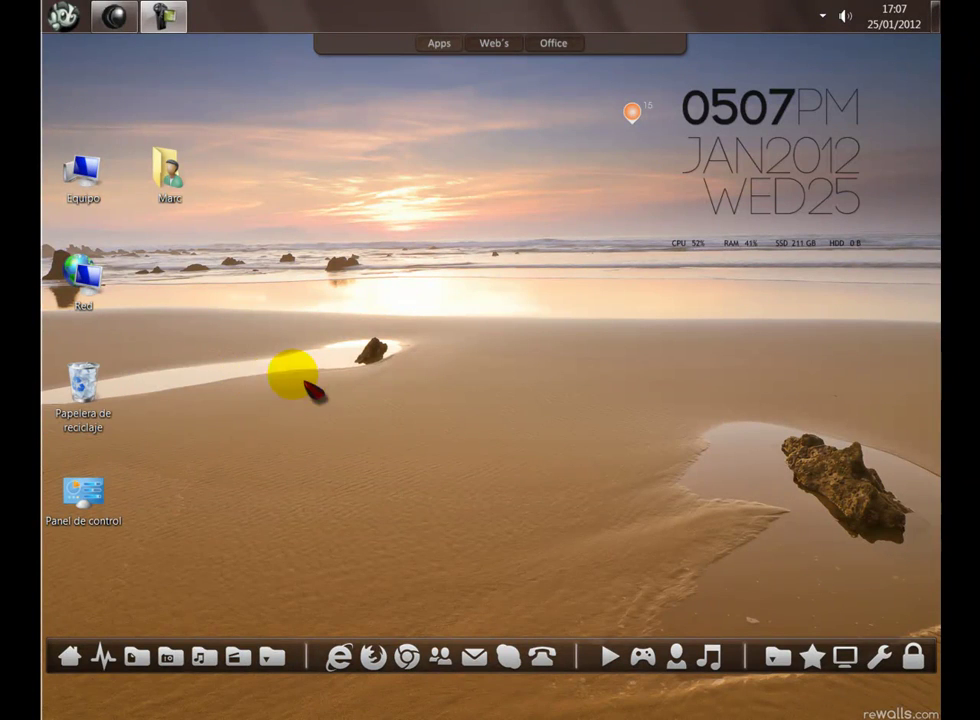
click(370, 428)
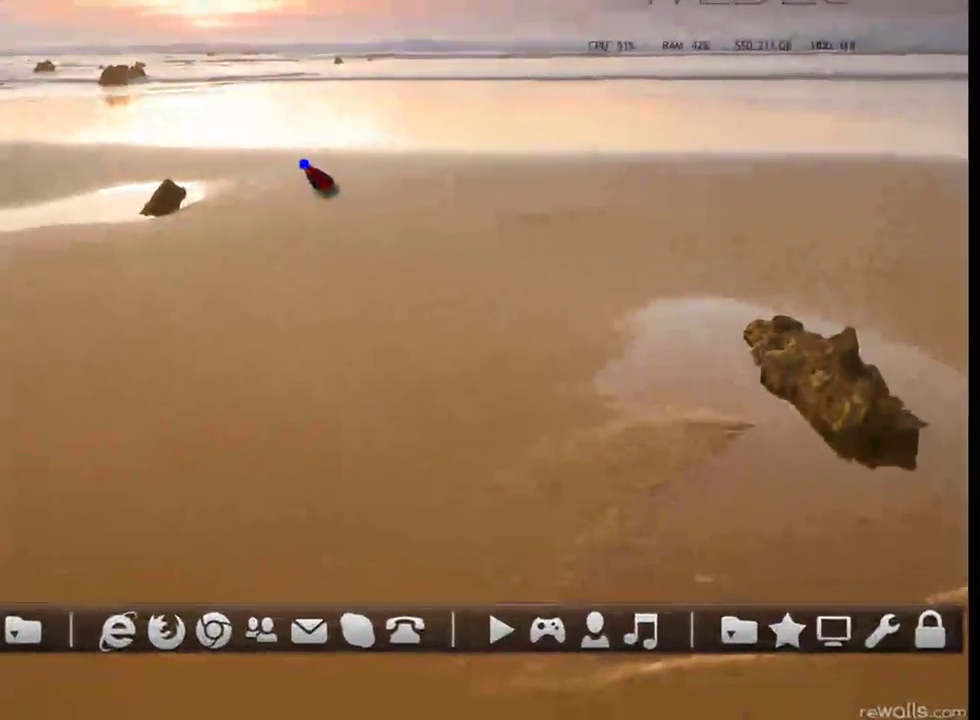
Hide all desktop icons through the desktop's view options
right_click(471, 328)
mouse_move(320, 135)
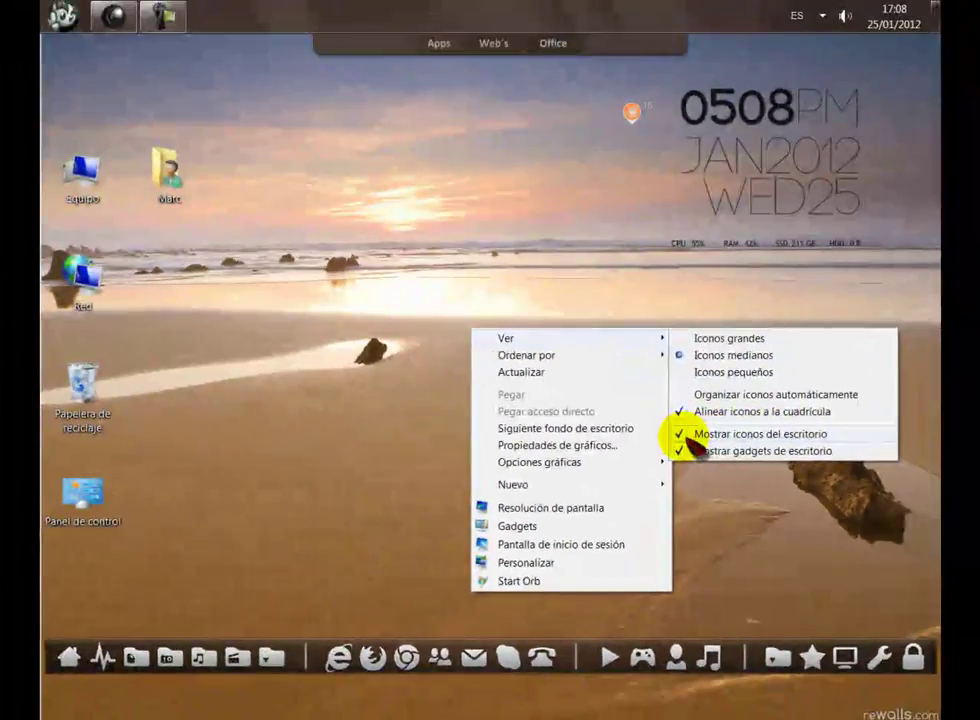
click(480, 296)
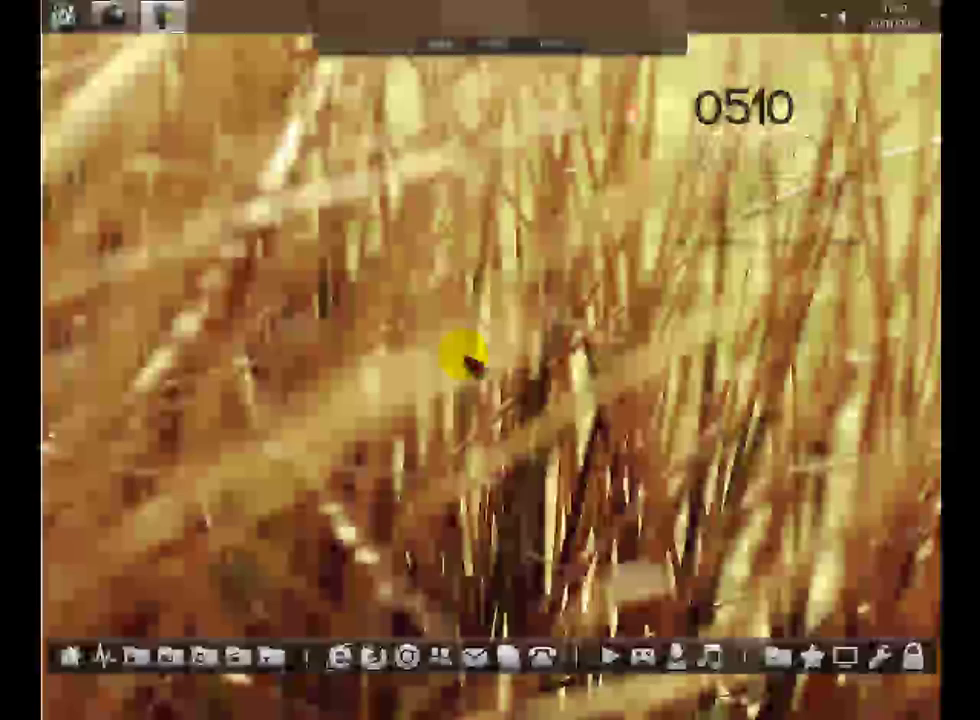
Turn the display of desktop icons back on in the desktop's view options
right_click(463, 355)
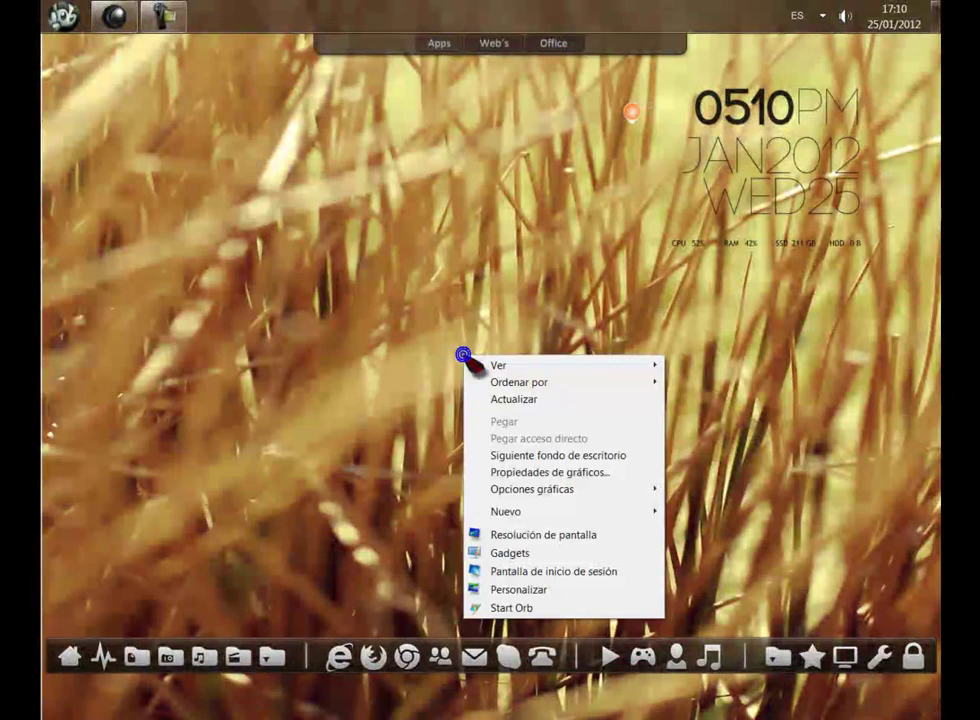
mouse_move(486, 366)
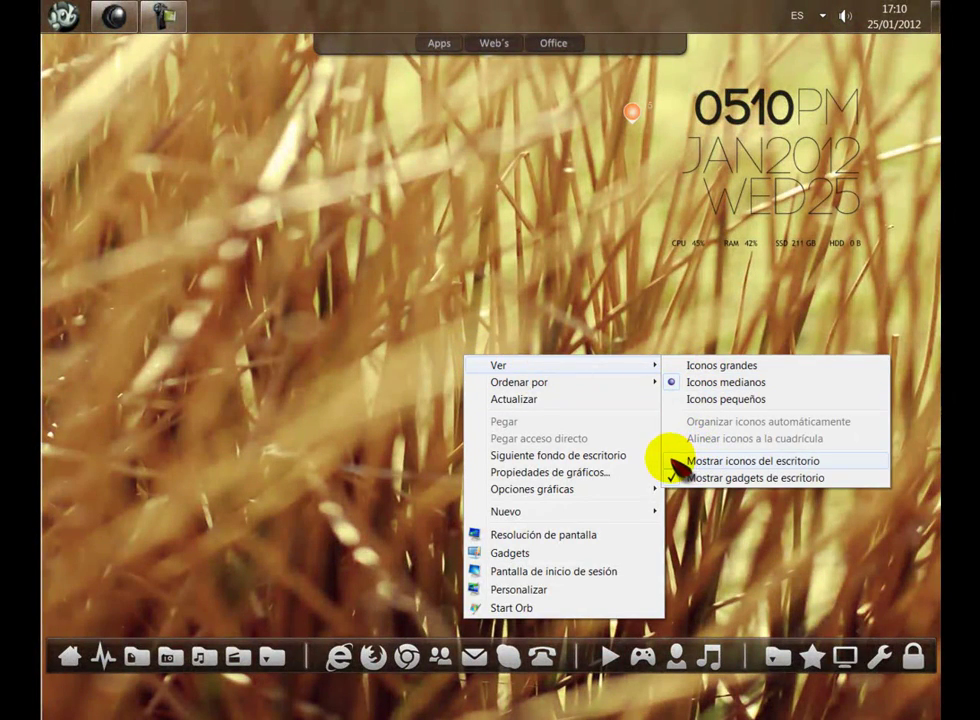
click(685, 462)
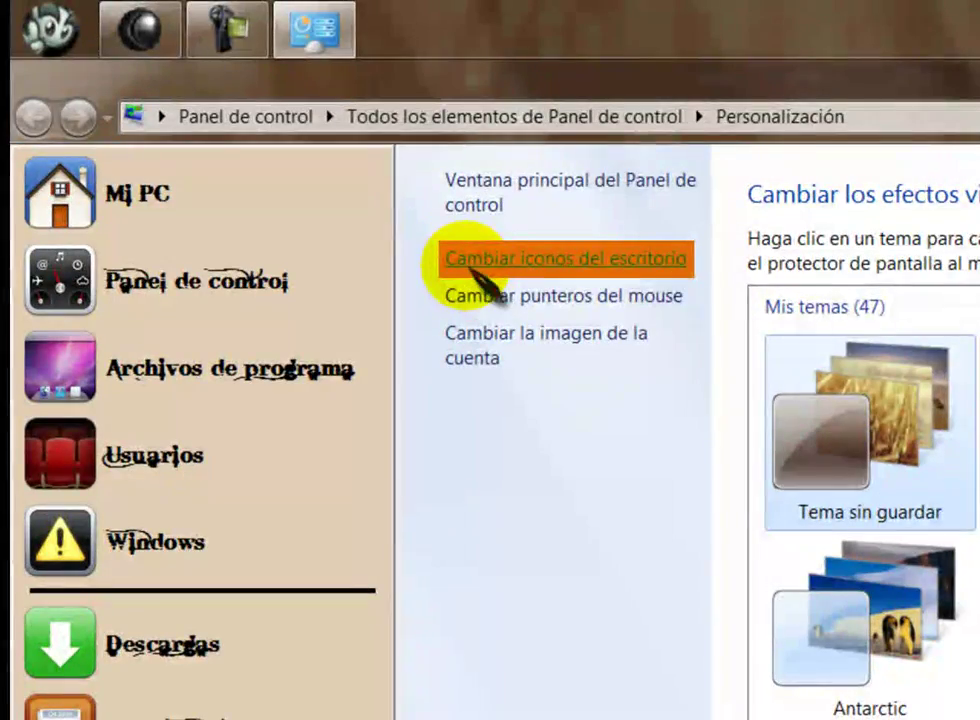
Open the desktop icon settings, minimise the Personalización window and move the settings dialog clear of the desktop icons
click(628, 262)
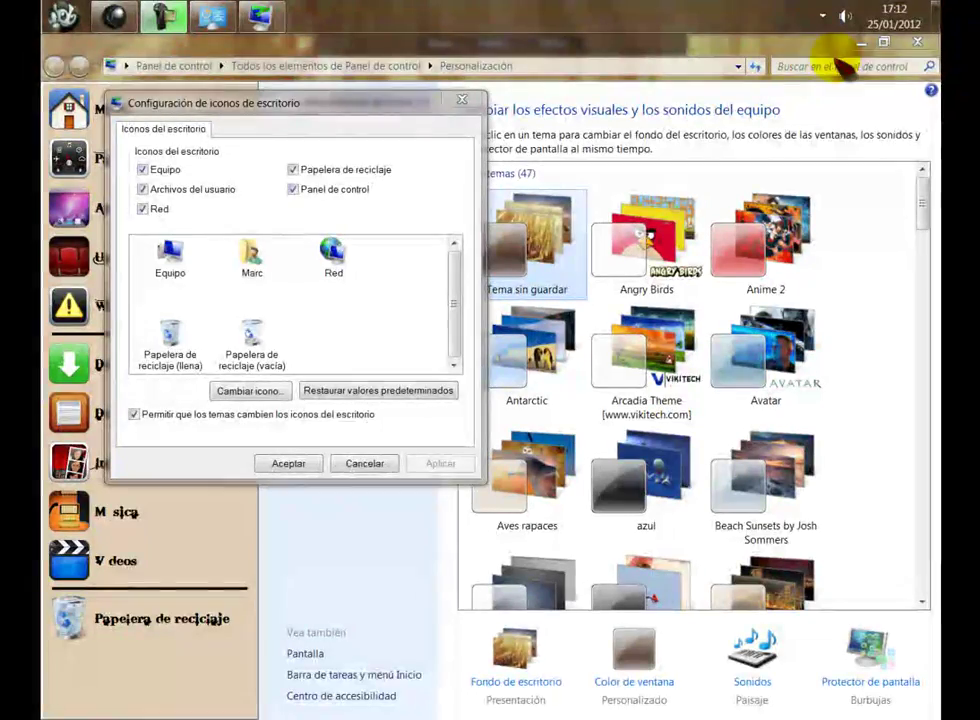
click(862, 44)
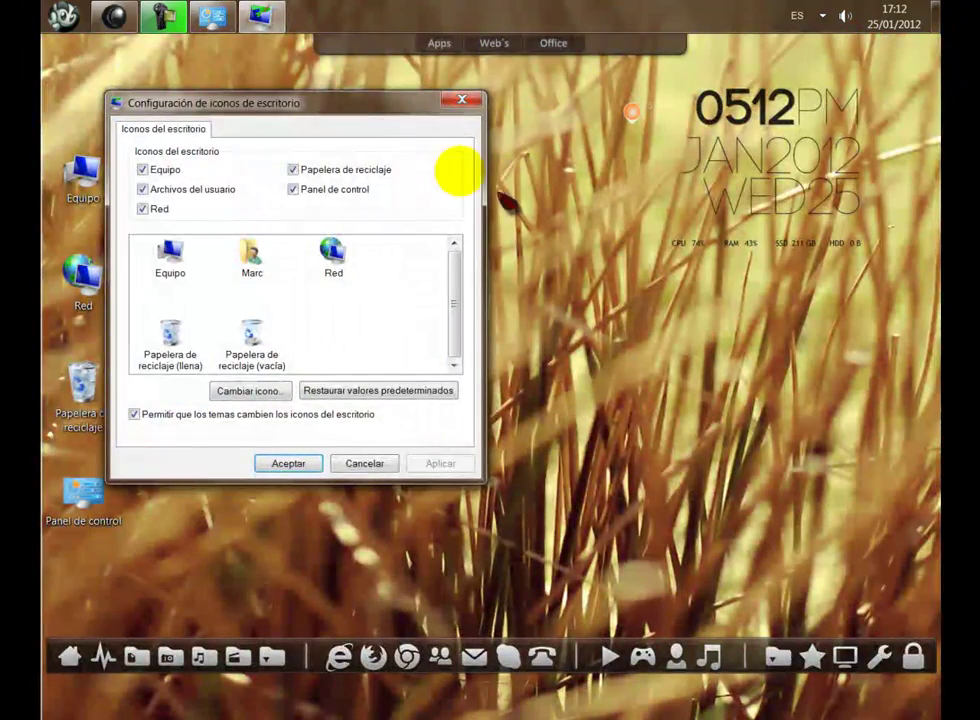
drag(395, 115, 630, 149)
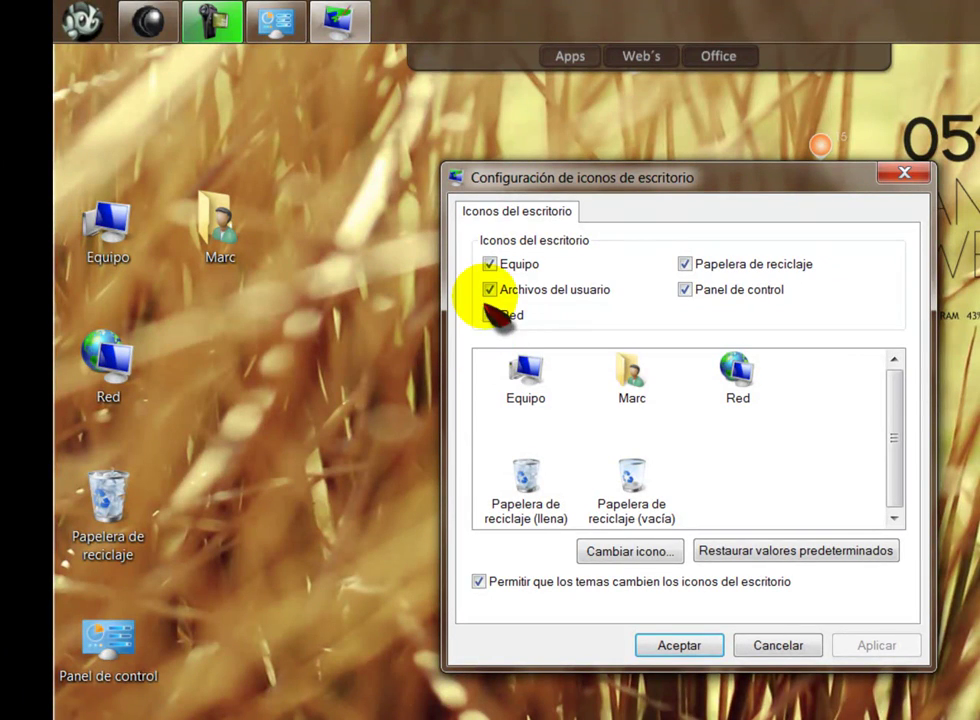
Remove the Equipo icon from the desktop and apply the change
click(490, 264)
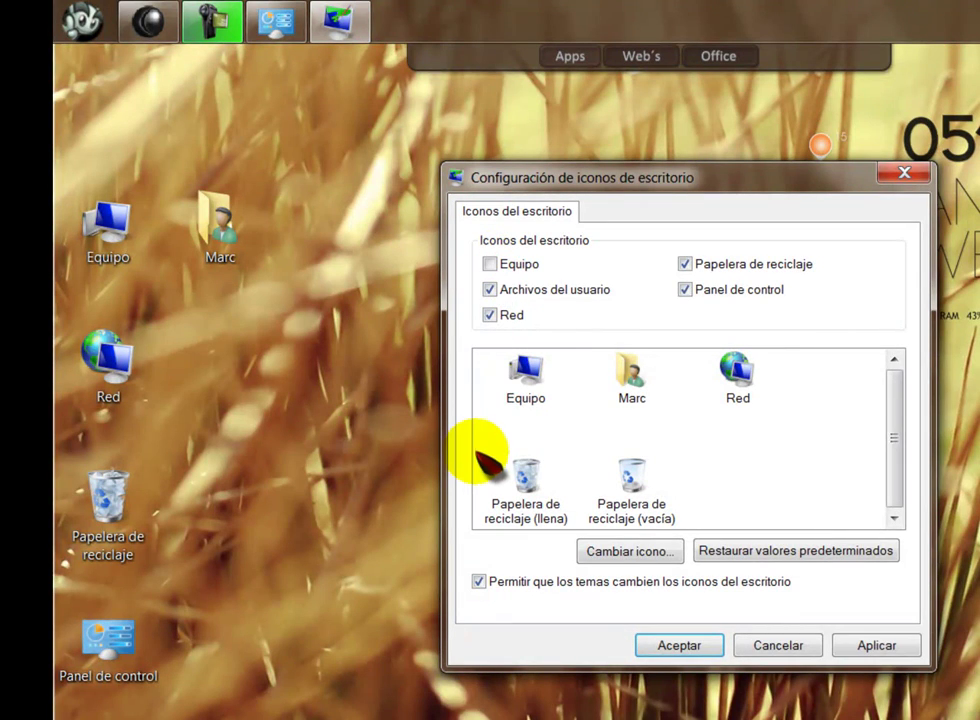
click(893, 647)
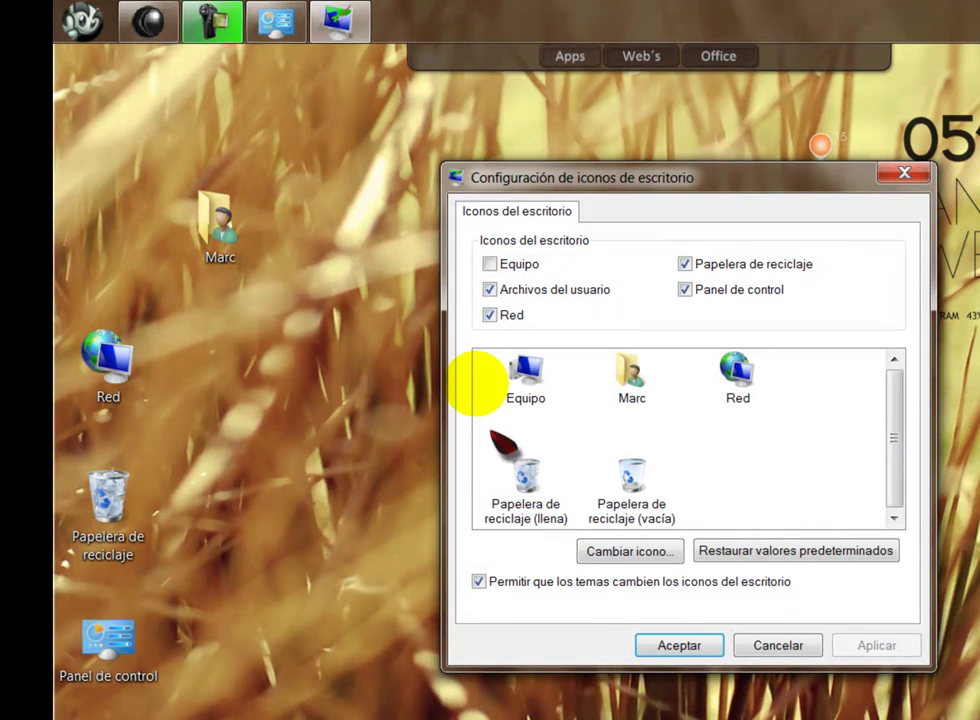
Re-enable the Equipo icon, apply the change and move the icon back to its place above Red
click(489, 264)
click(875, 646)
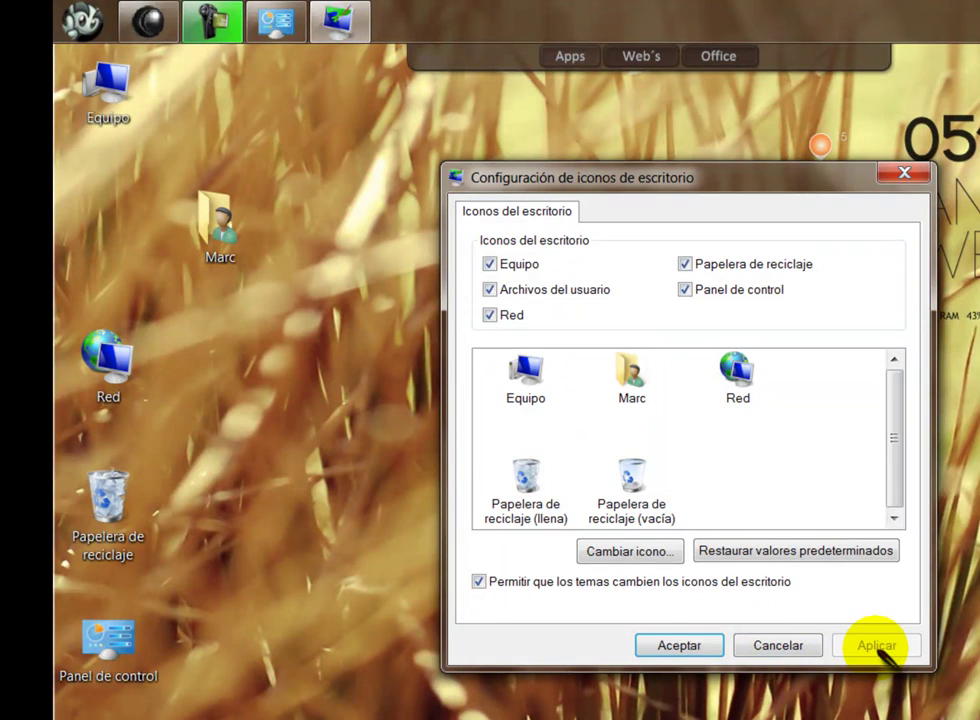
click(100, 86)
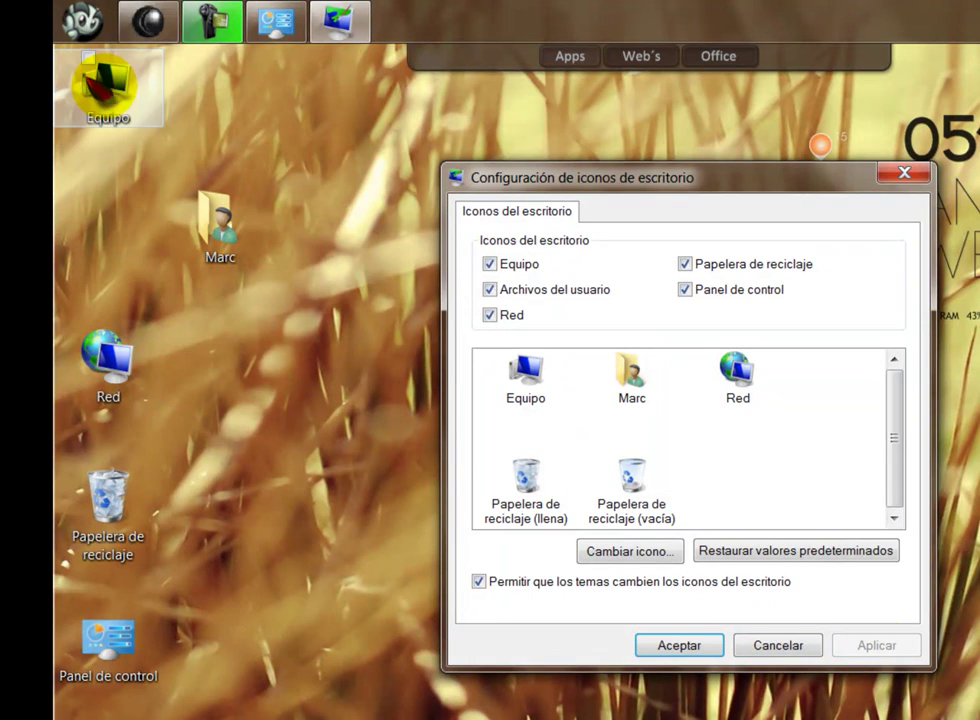
drag(100, 86, 108, 225)
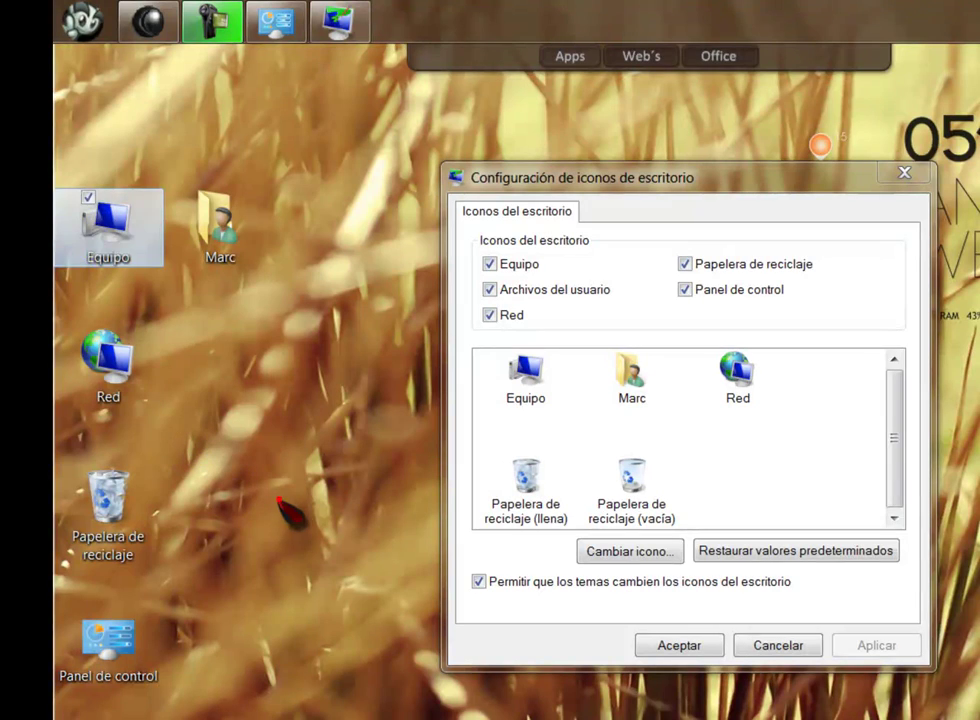
click(278, 500)
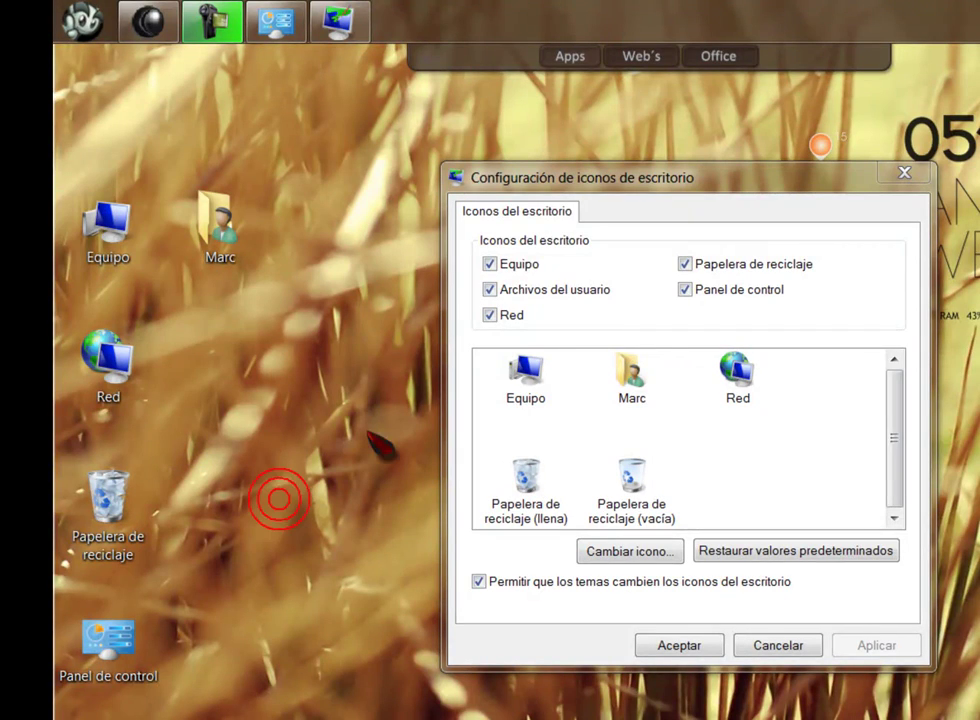
Disable Equipo, Archivos del usuario, Red, Papelera de reciclaje and Panel de control as desktop icons, and accept the settings
click(489, 264)
click(489, 289)
click(489, 315)
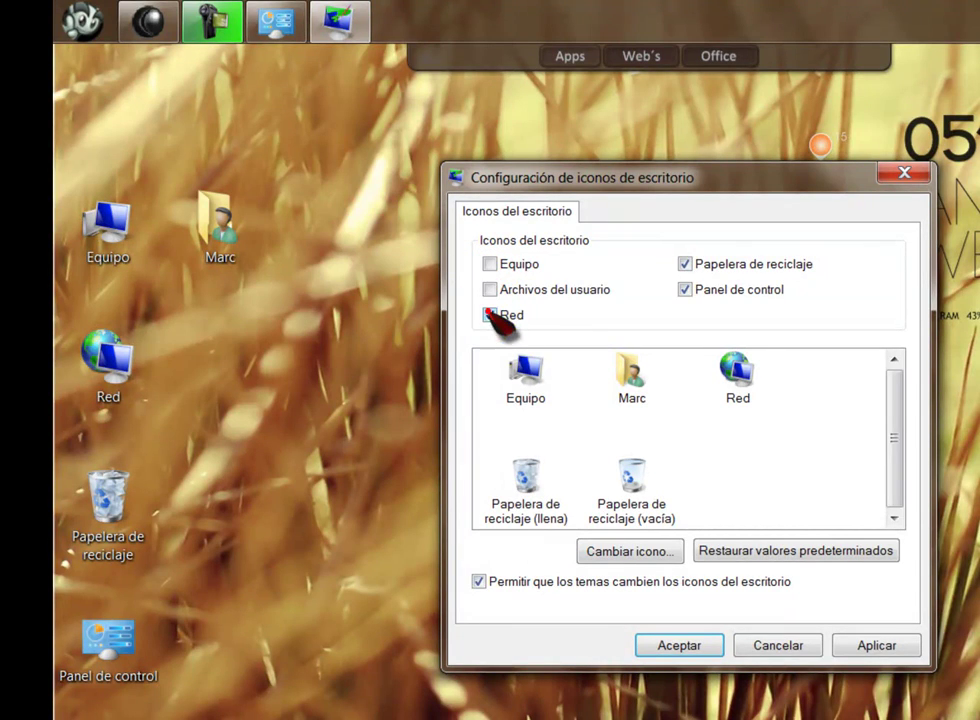
click(685, 264)
click(685, 289)
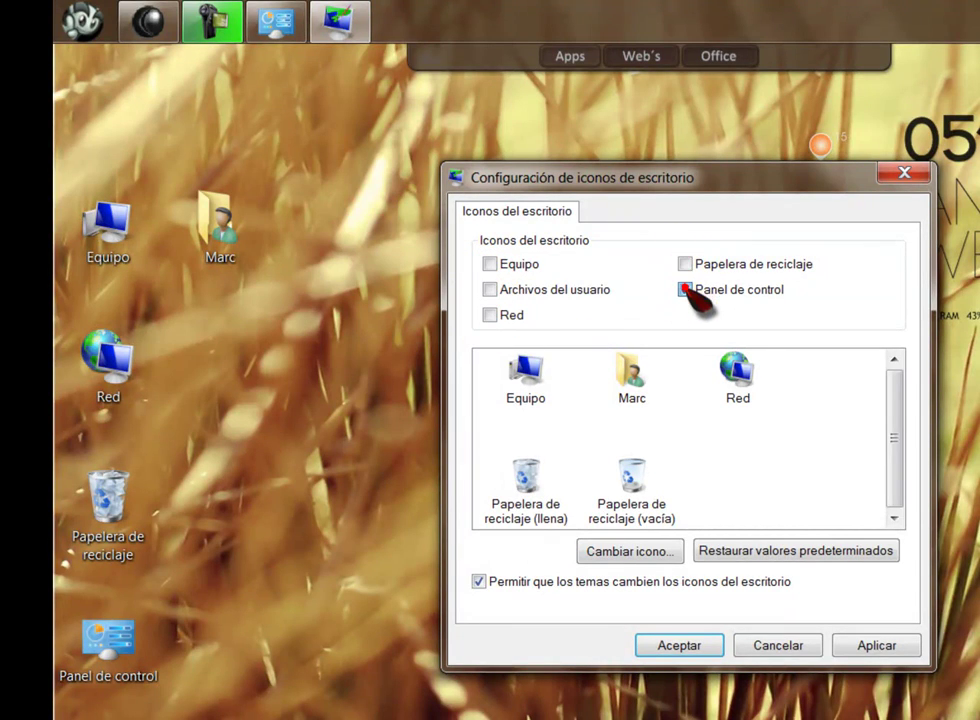
click(877, 647)
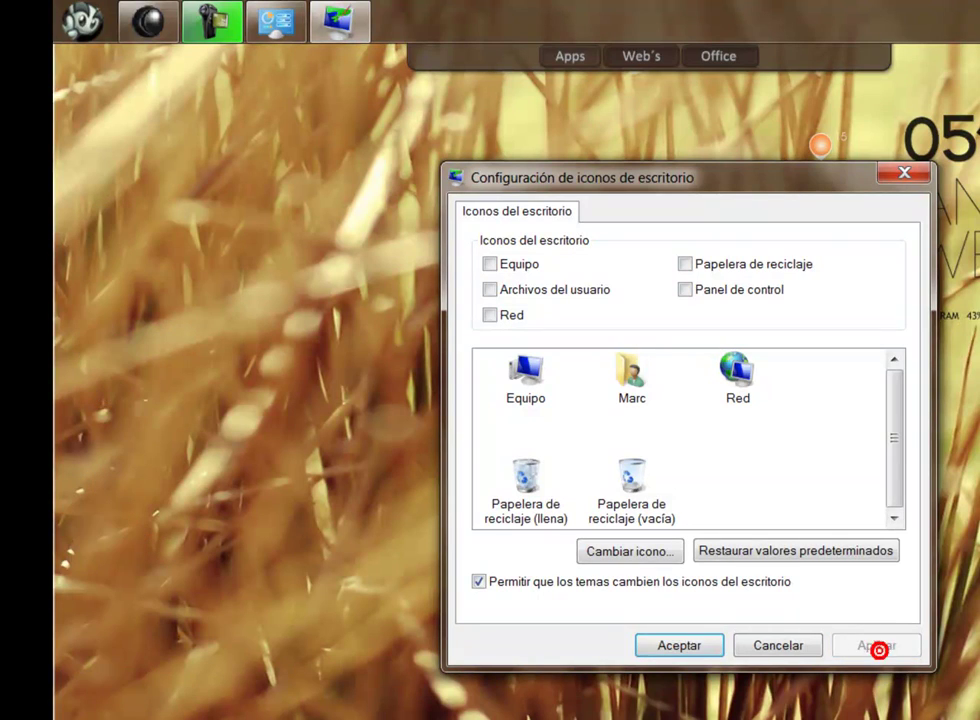
click(680, 645)
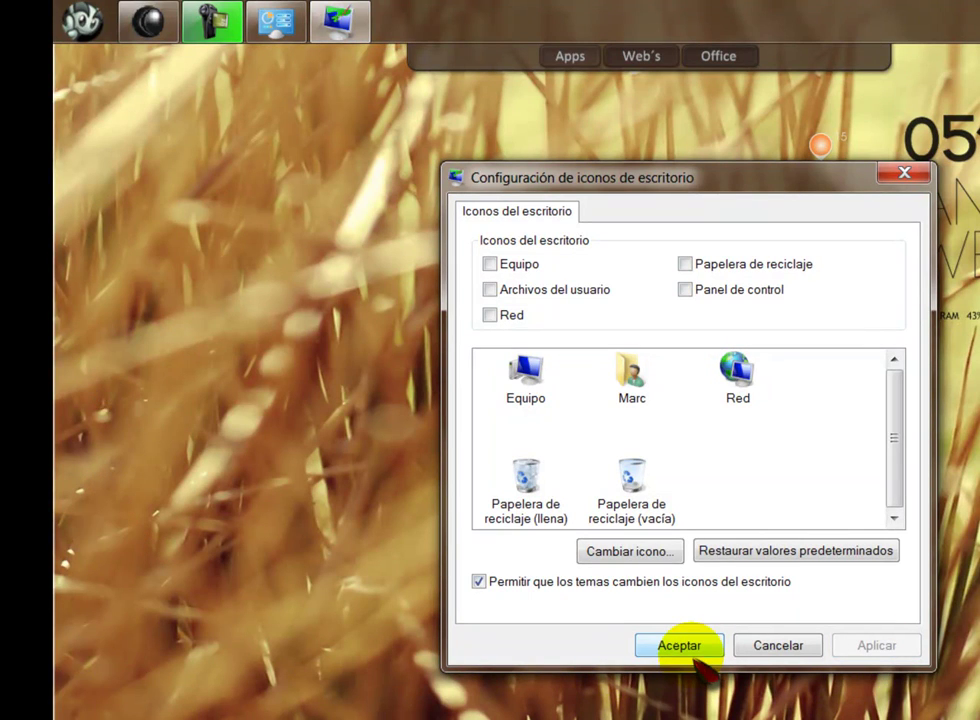
click(683, 645)
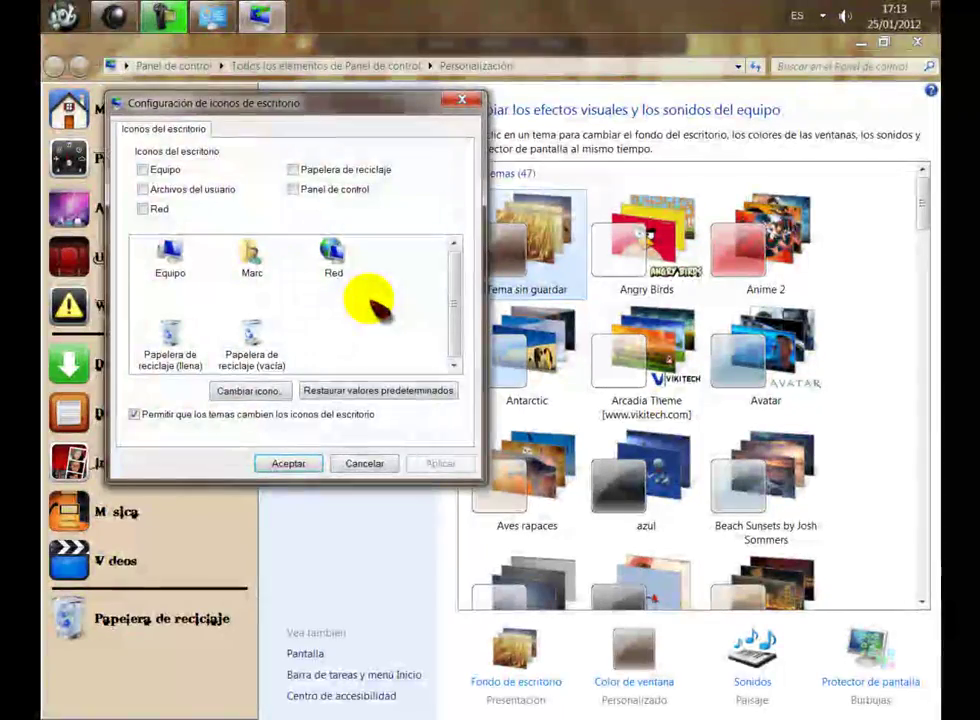
With the Personalización window minimised, enable all five system desktop icons in the icon settings, apply and accept
click(860, 43)
drag(390, 103, 641, 148)
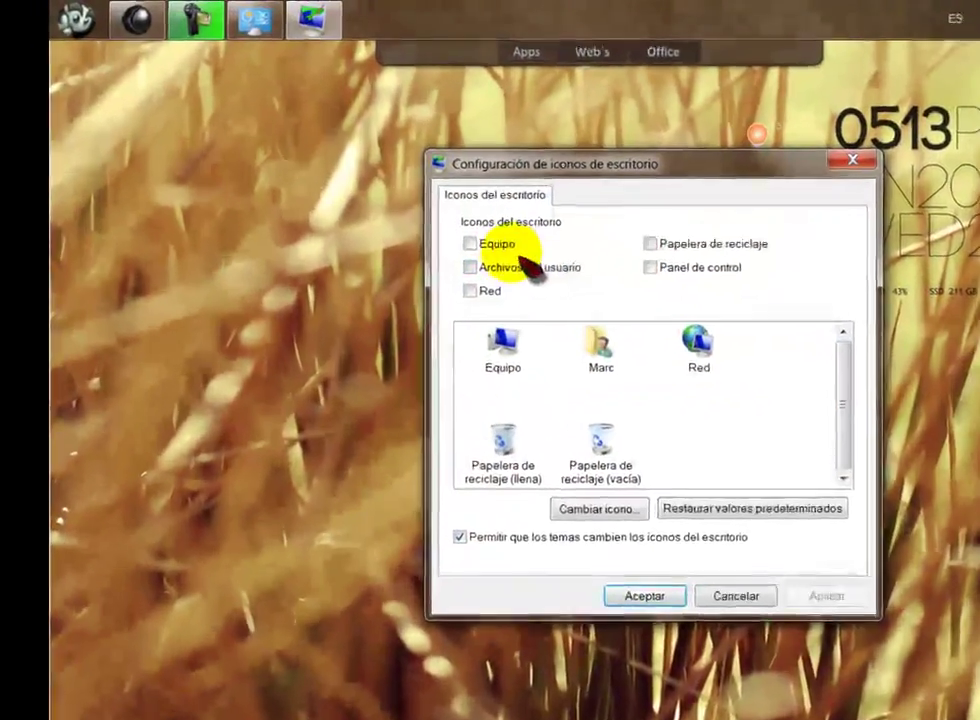
click(471, 244)
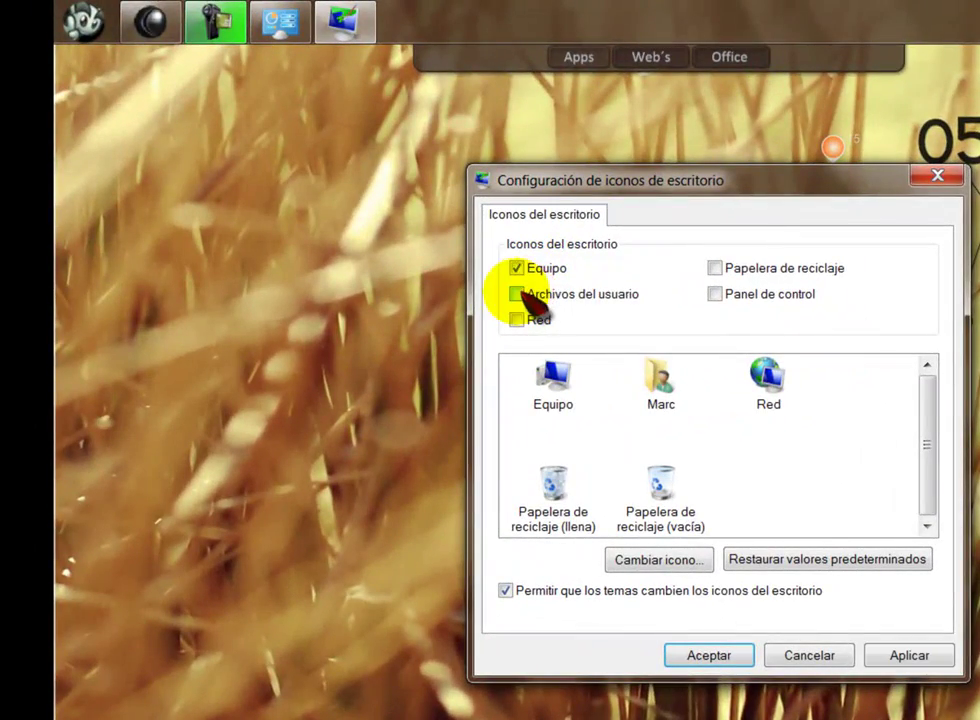
click(516, 294)
click(516, 320)
click(714, 268)
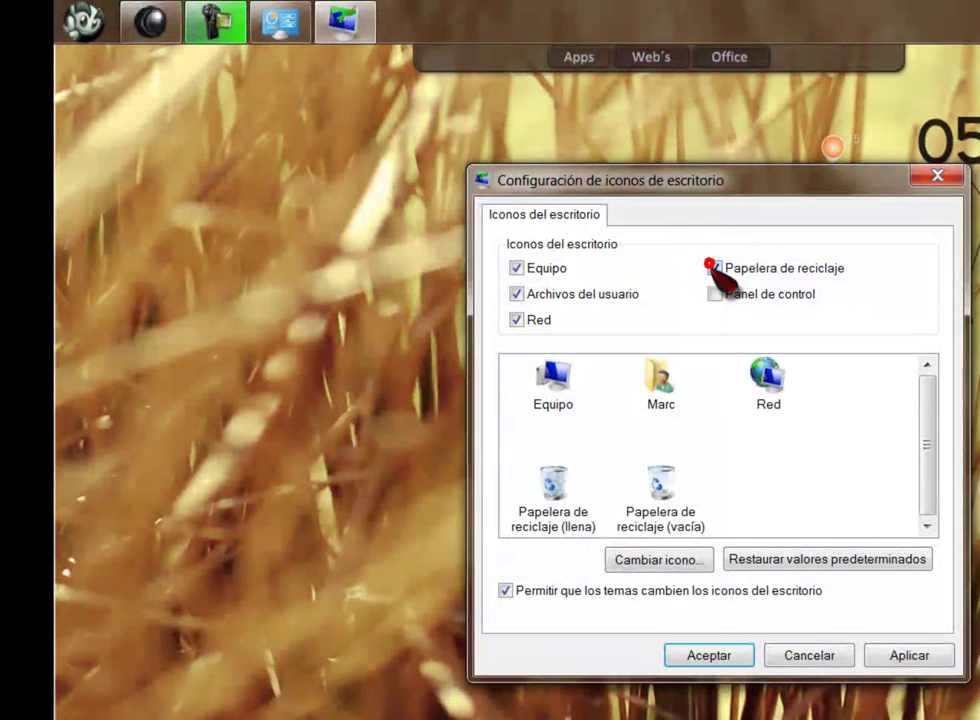
click(714, 294)
click(900, 654)
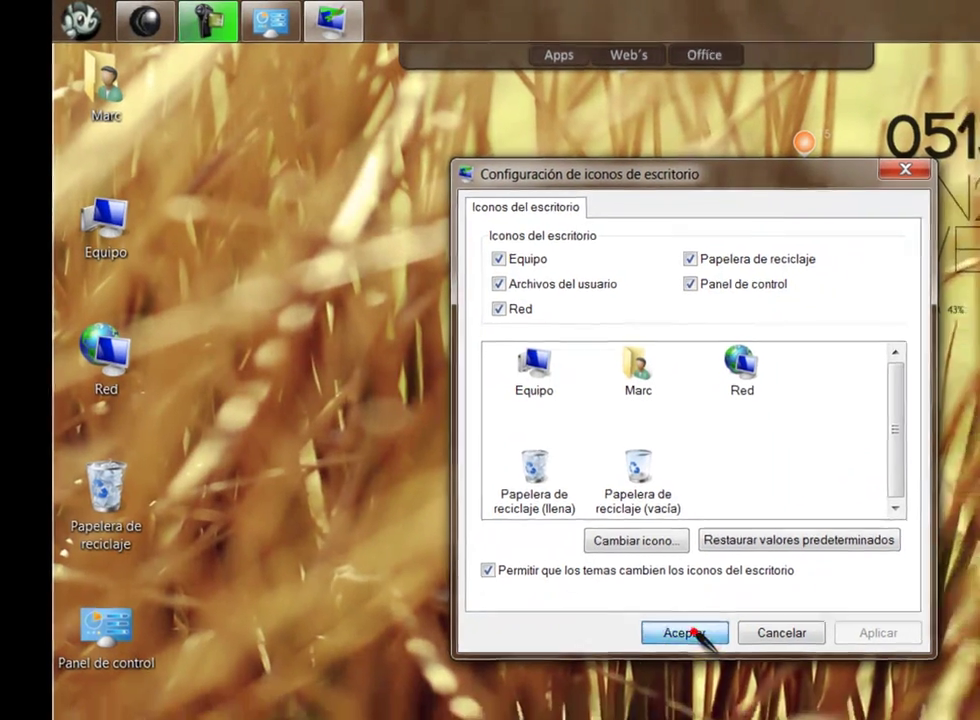
click(718, 656)
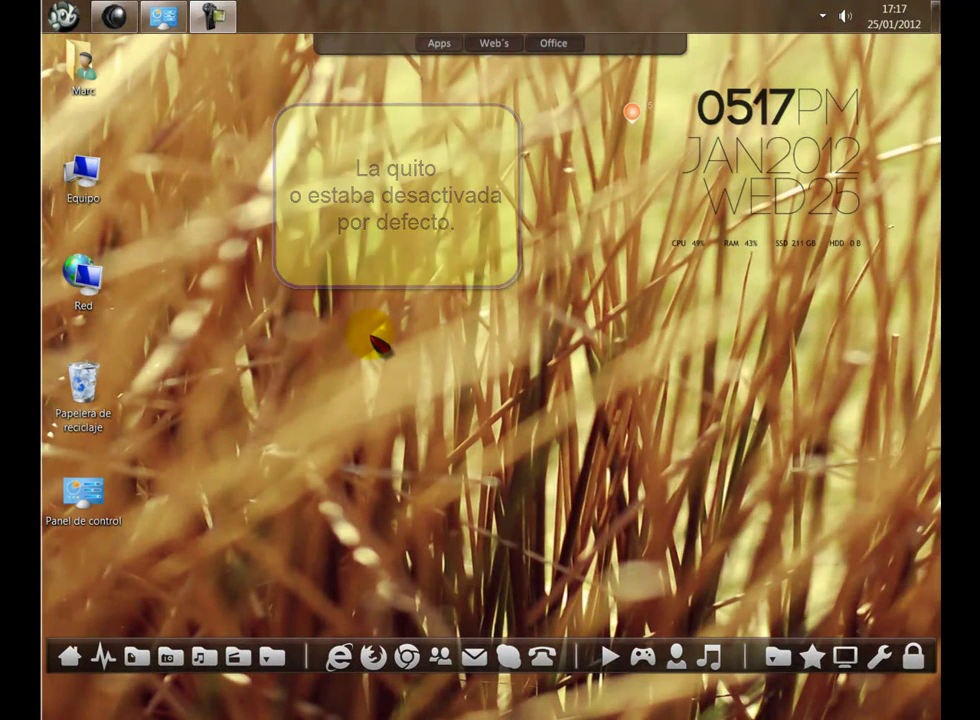
Open Personalización from the desktop and bring up its desktop icon settings
right_click(365, 326)
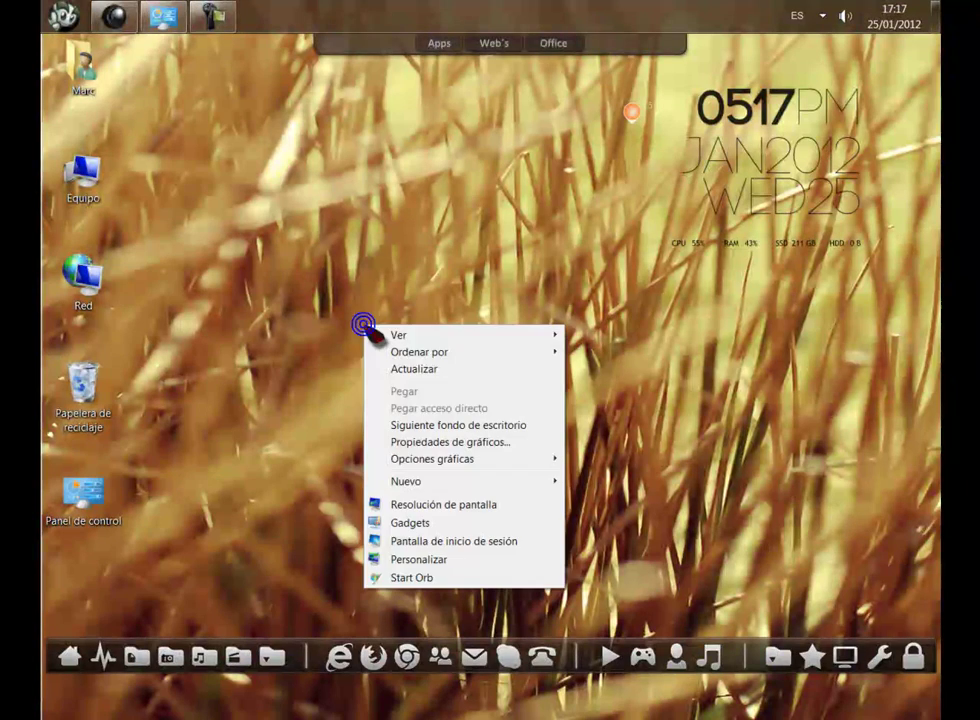
mouse_move(413, 344)
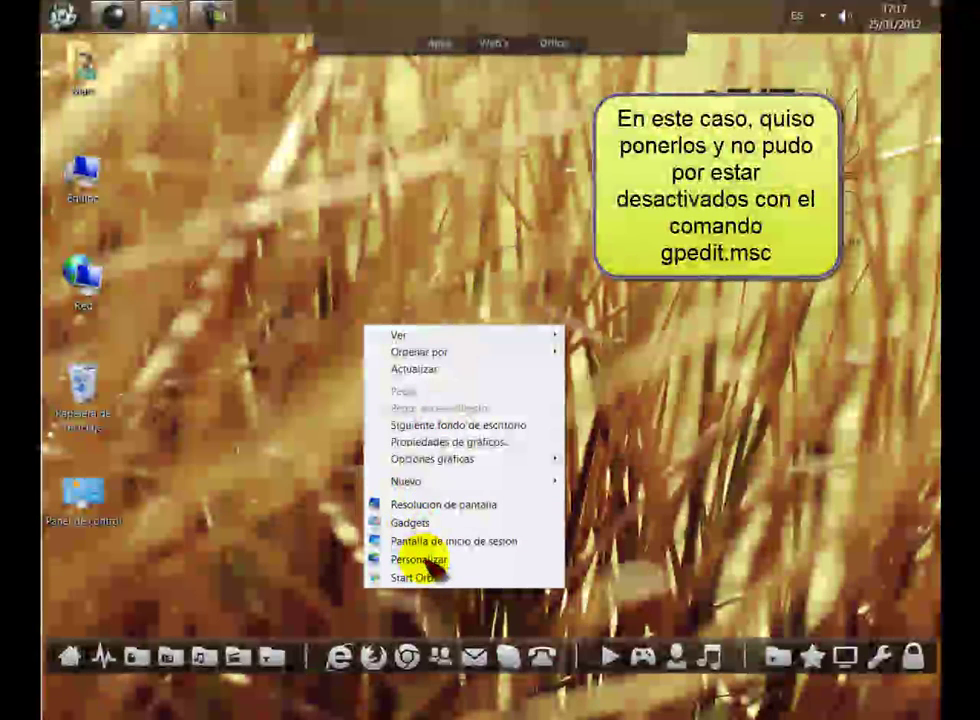
click(420, 560)
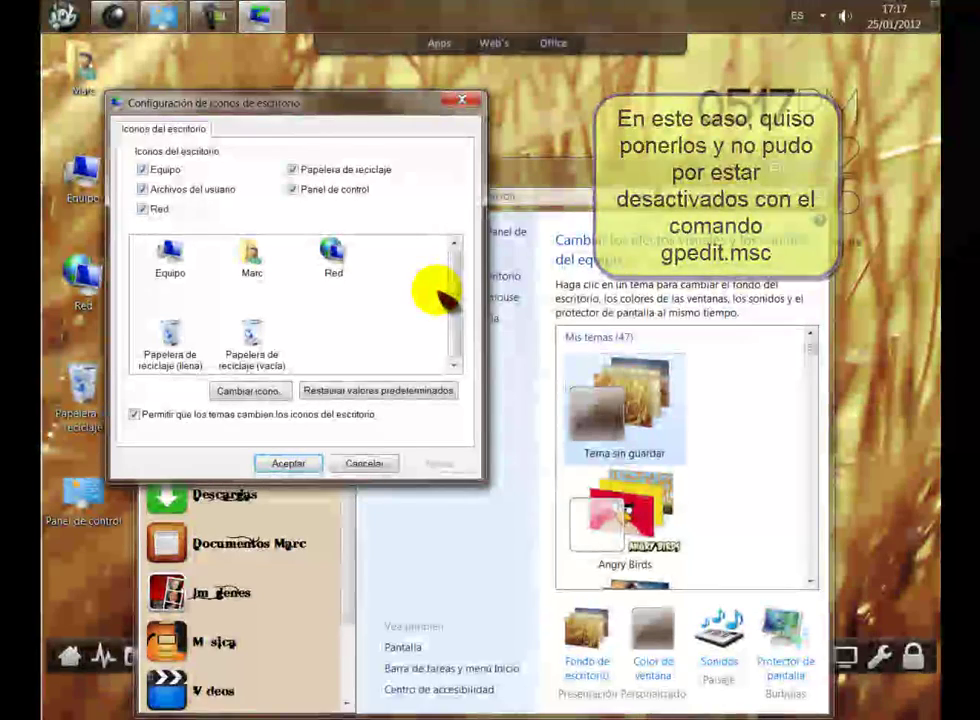
click(297, 185)
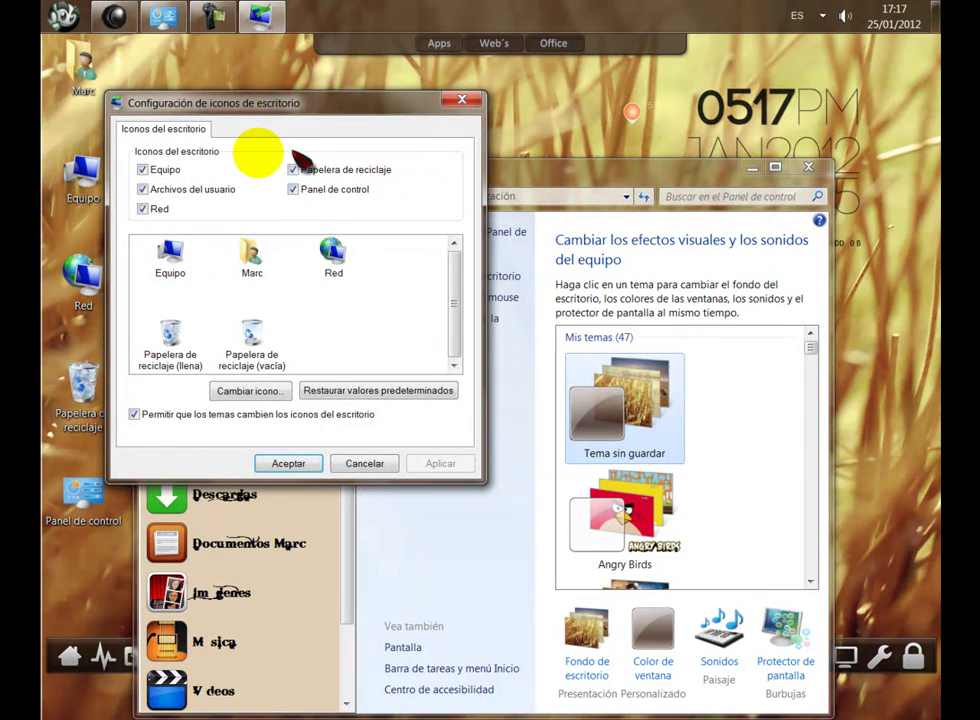
Disable all five system desktop icons, accept the settings and close the Personalización window
click(143, 170)
click(143, 189)
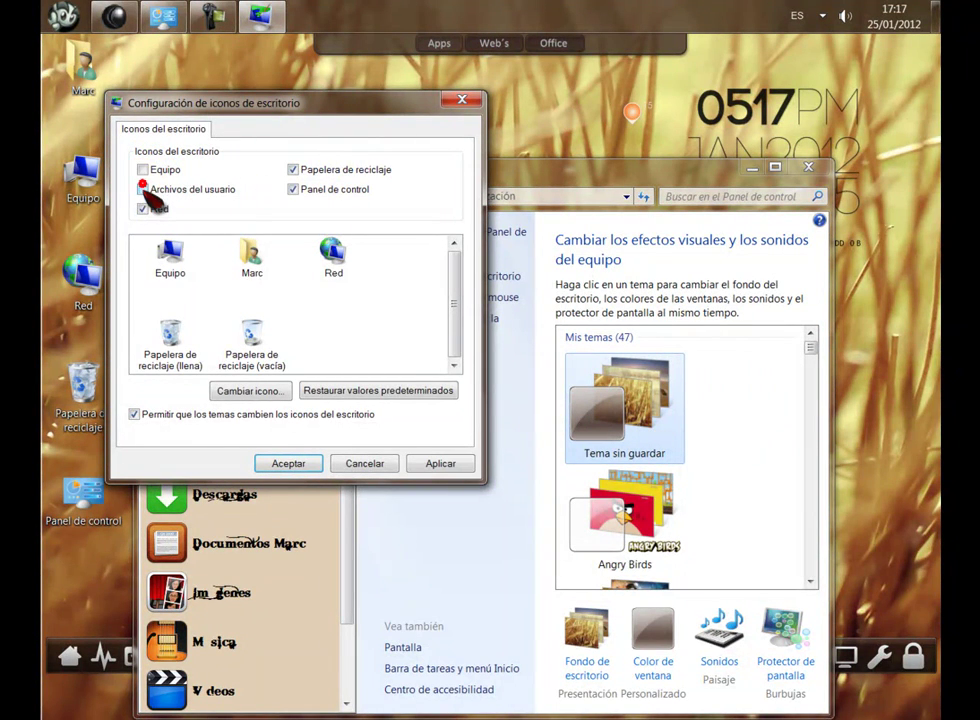
click(293, 170)
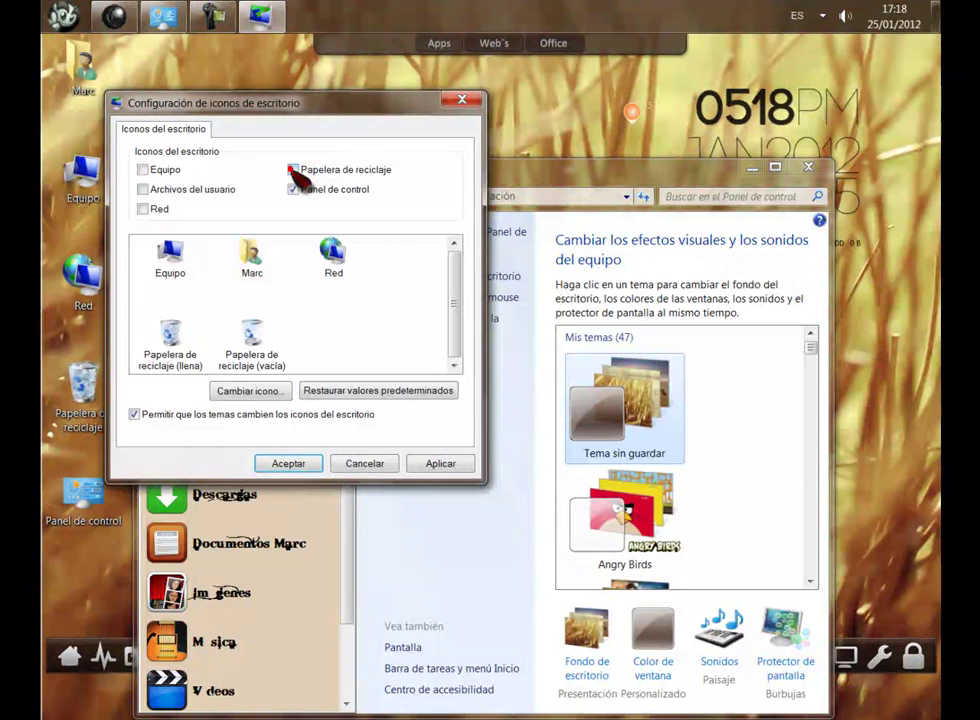
click(291, 189)
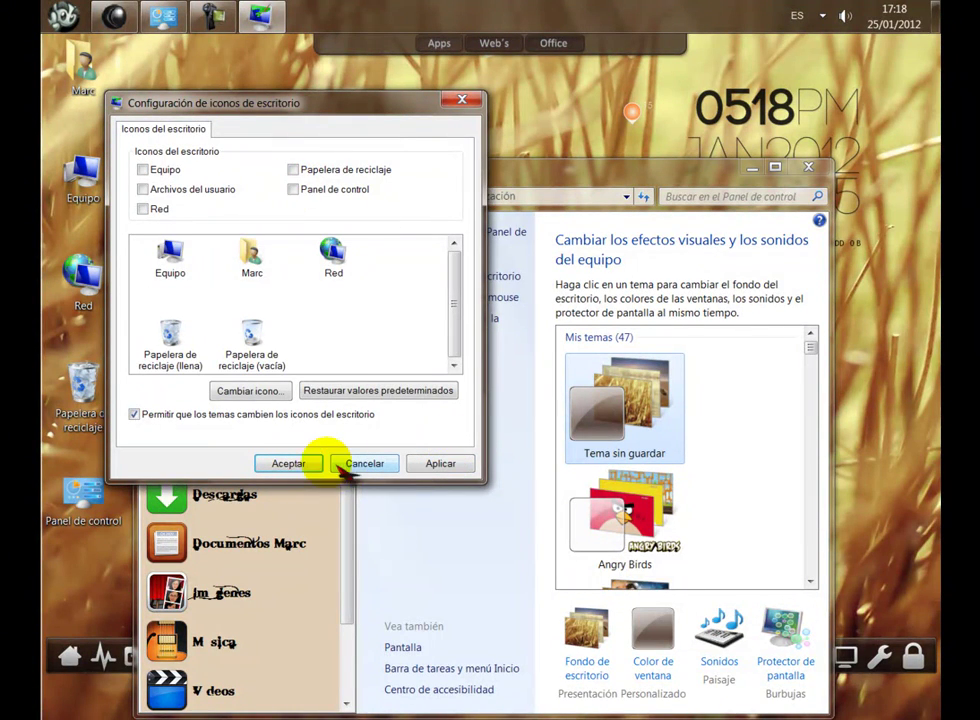
click(289, 463)
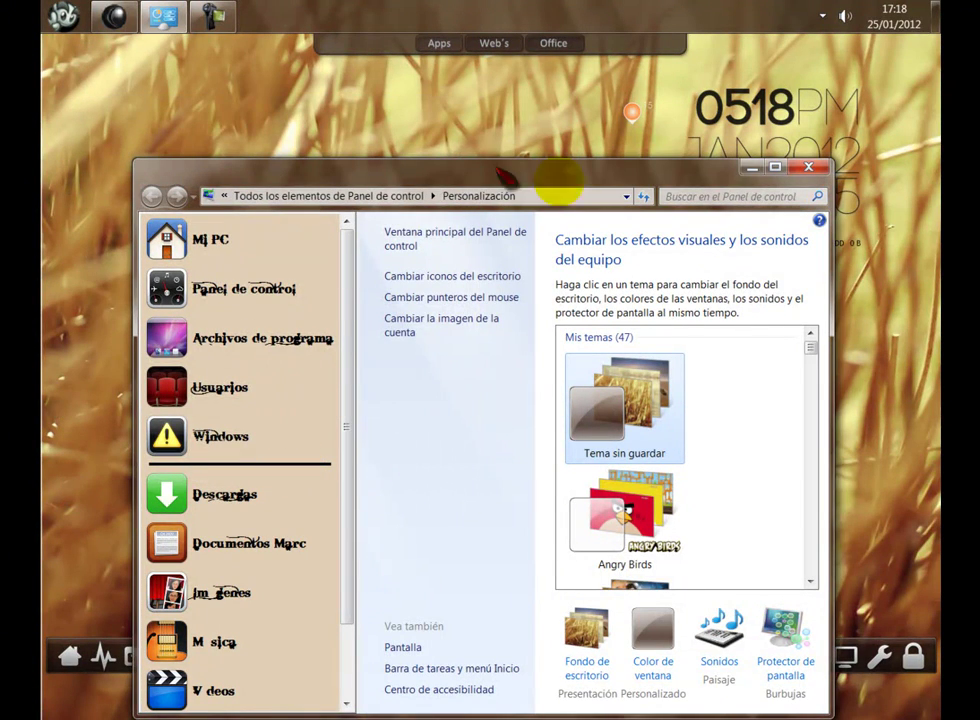
click(808, 166)
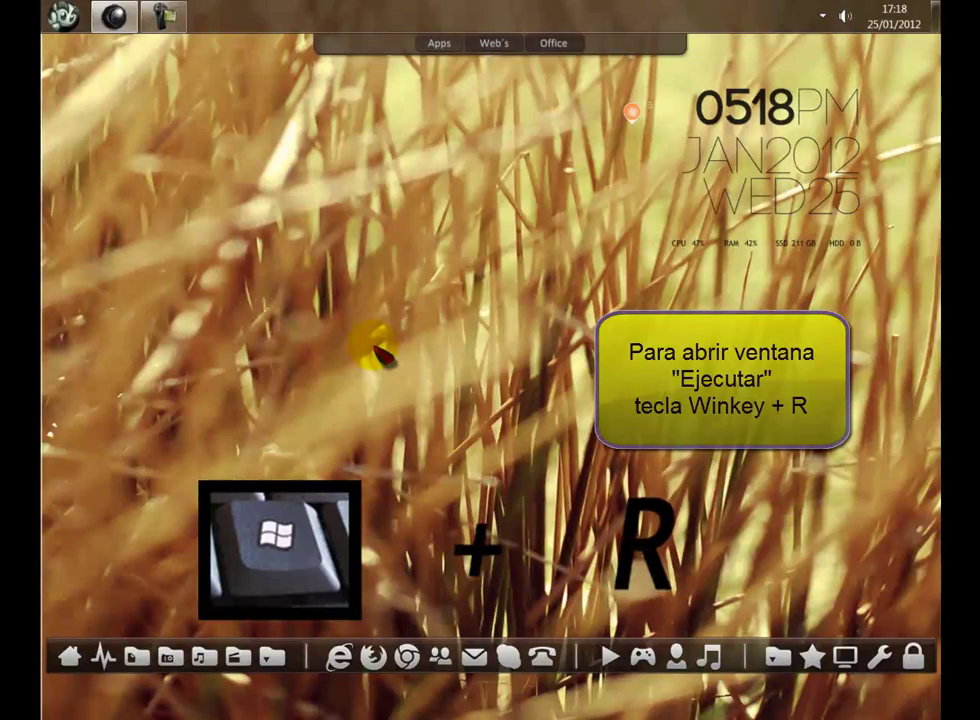
Launch gpedit.msc from the Run dialog, maximise the group policy editor, and widen its tree pane and Nombre column
key(super+r)
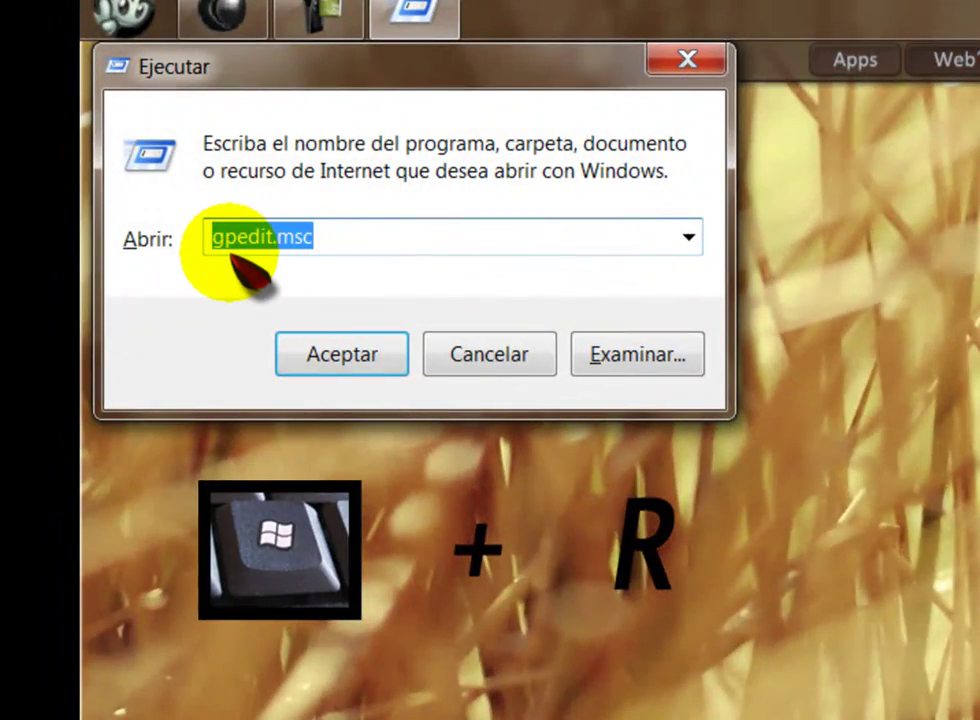
click(341, 363)
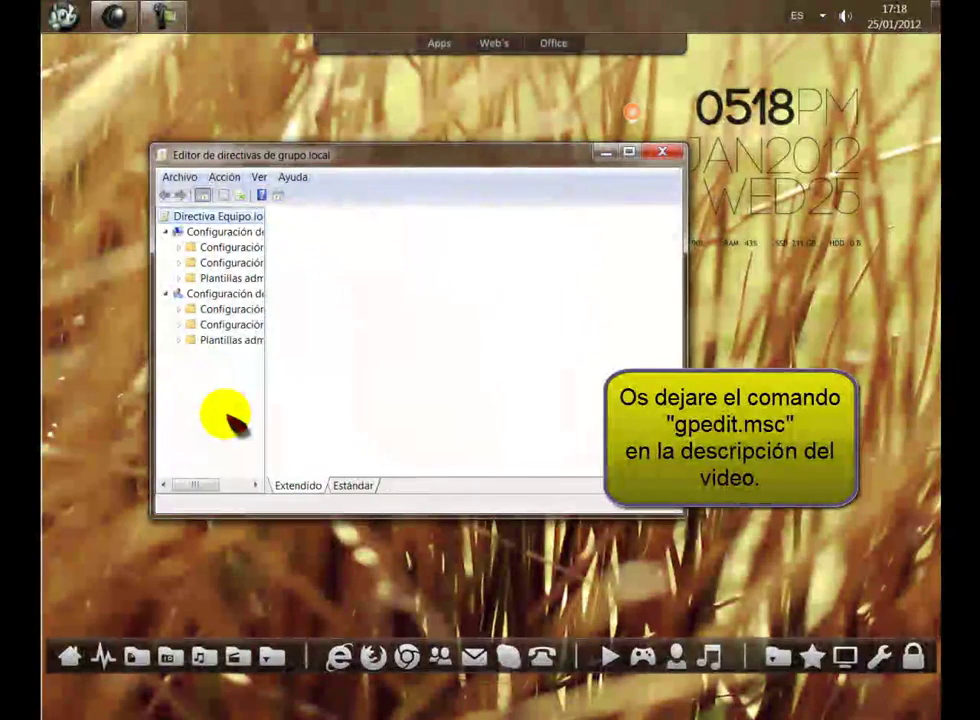
click(630, 151)
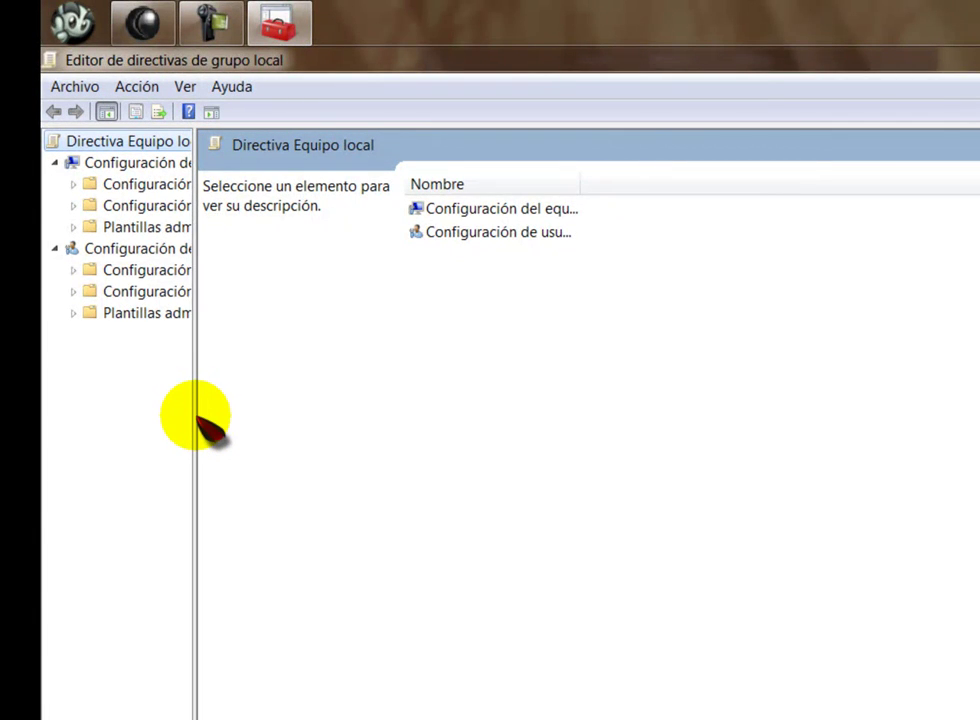
drag(194, 418, 315, 427)
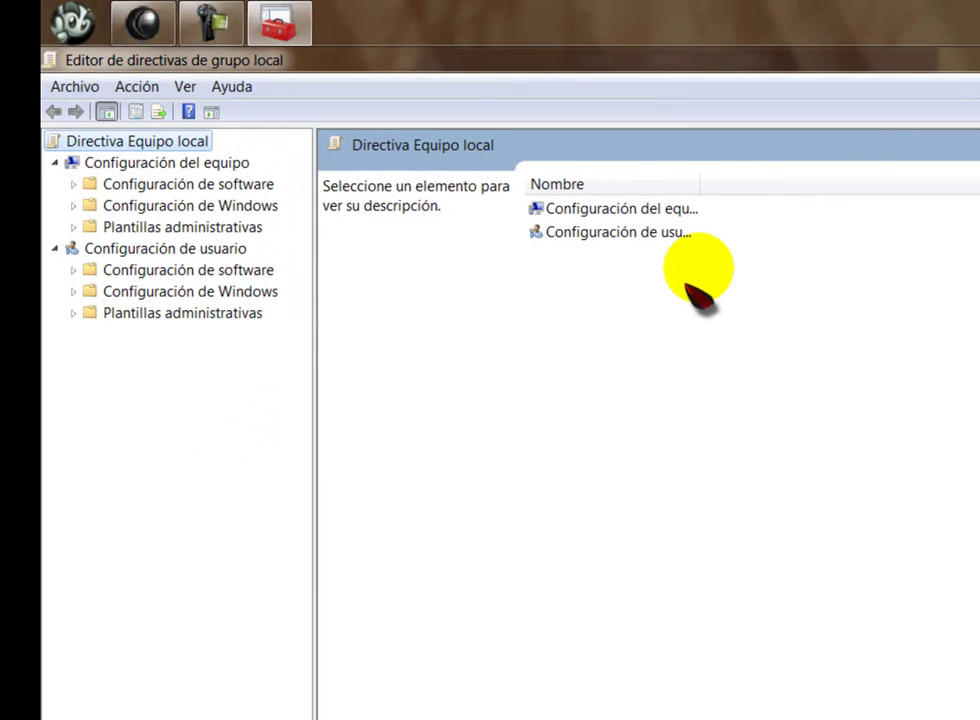
drag(700, 186, 866, 186)
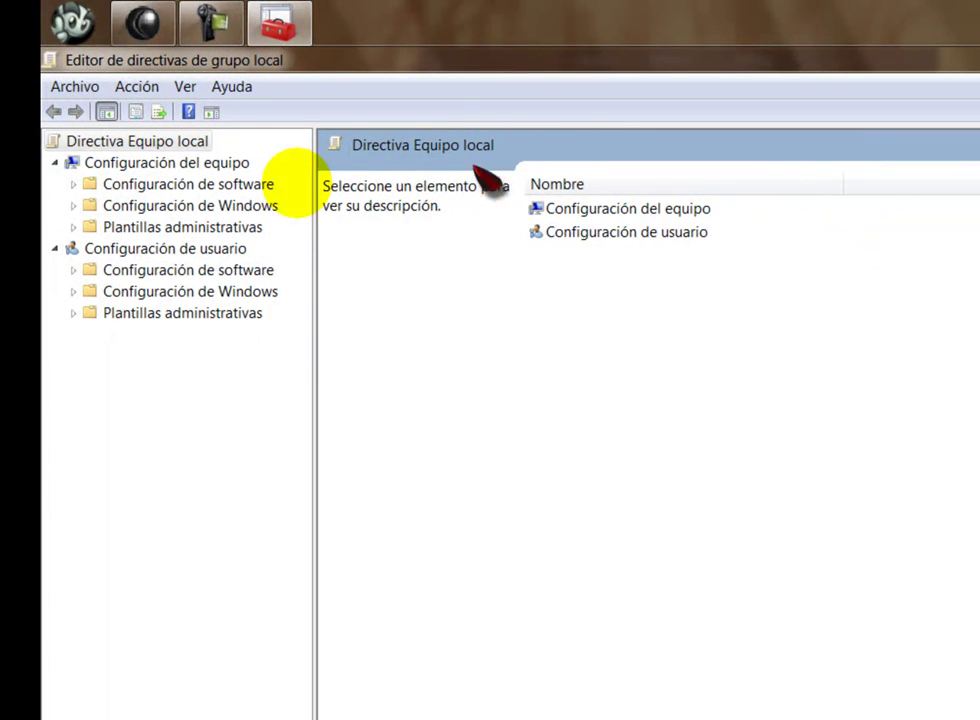
Open the Escritorio policies in the administrative templates under Configuración de usuario, and widen the Configuración column
click(115, 250)
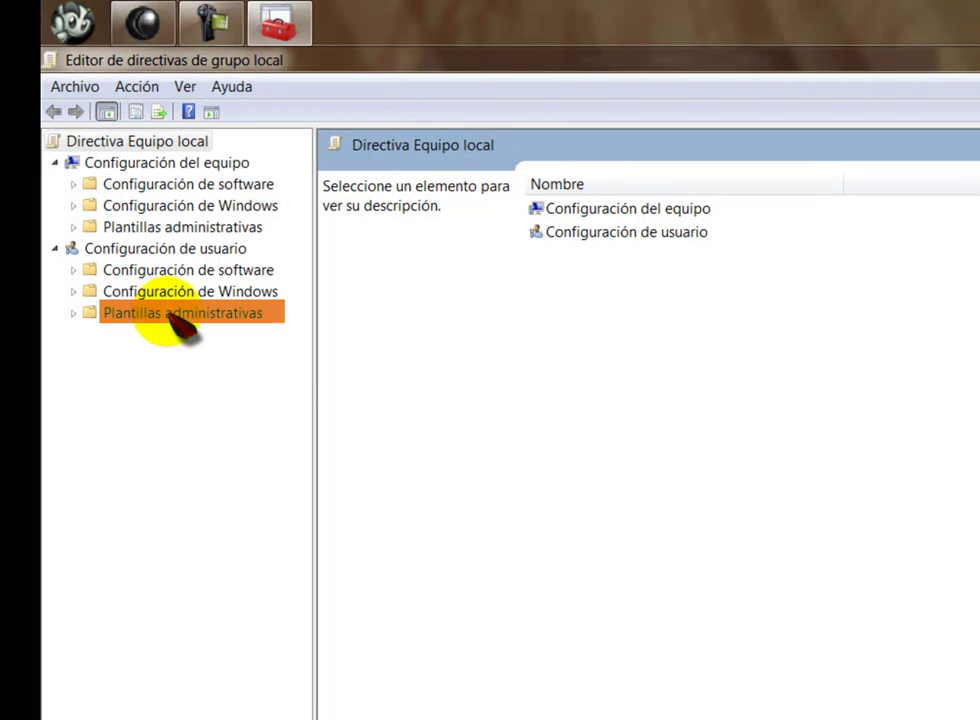
click(74, 313)
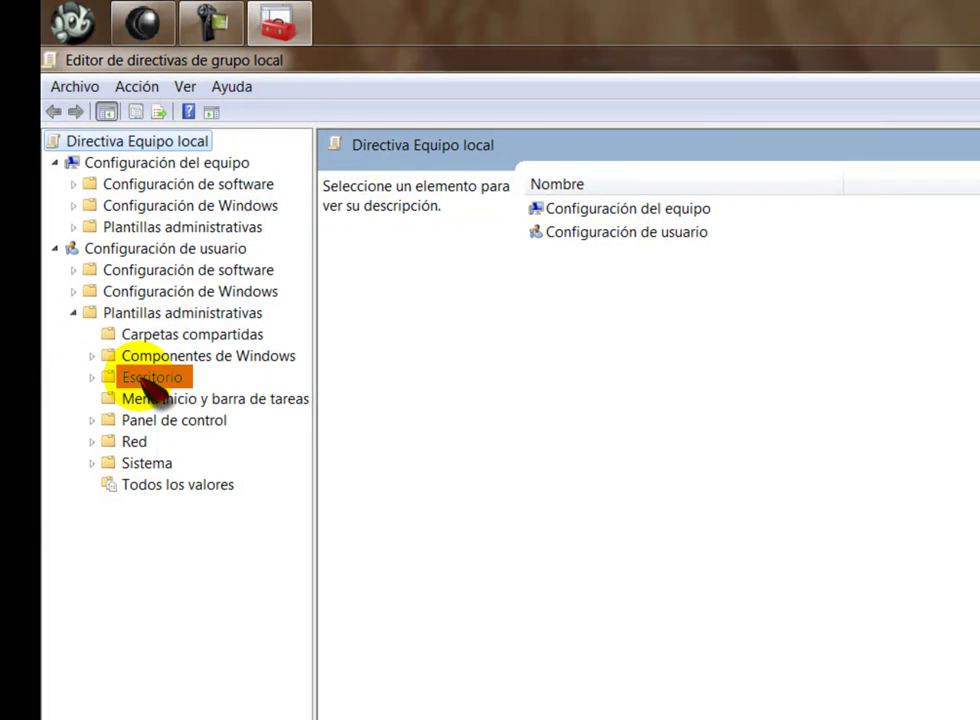
click(152, 378)
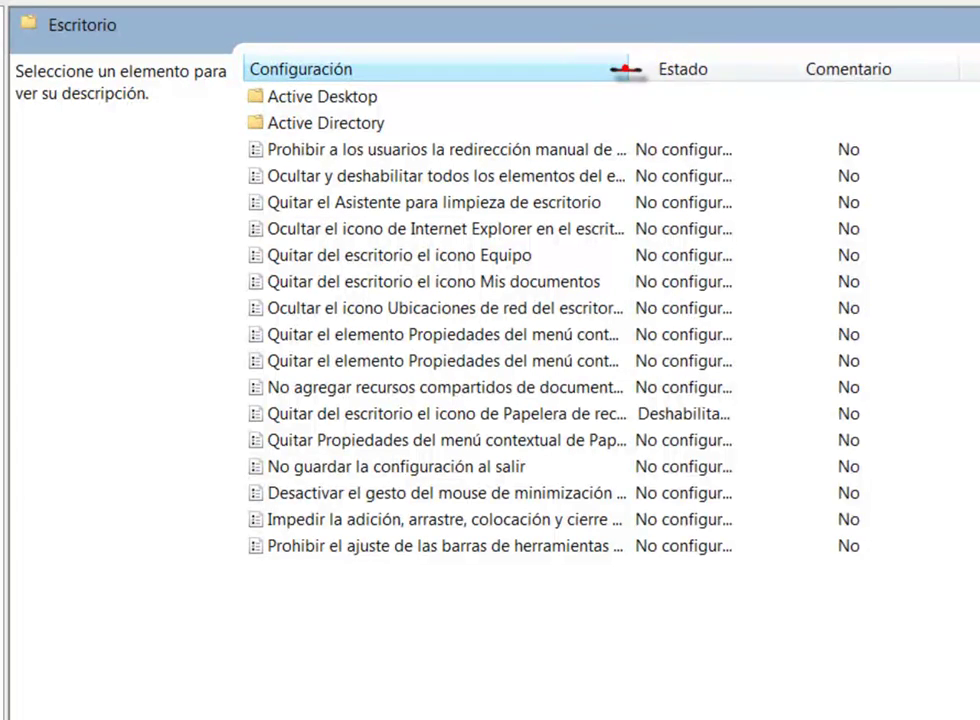
drag(625, 72, 750, 83)
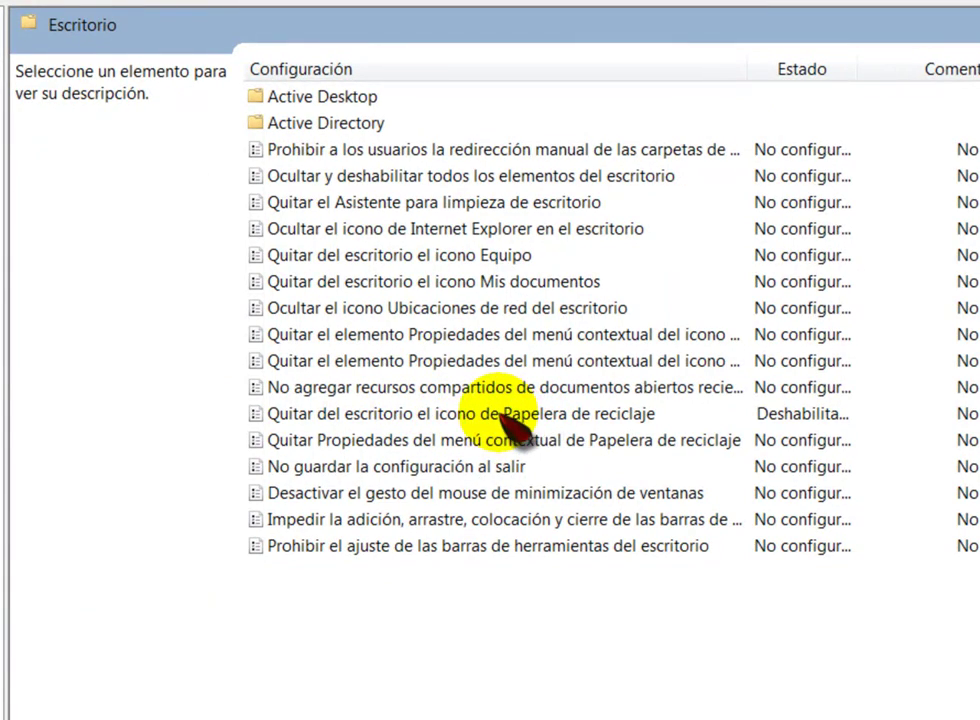
Set the policy Quitar del escritorio el icono de Papelera de reciclaje to Habilitada, apply and accept
double_click(502, 418)
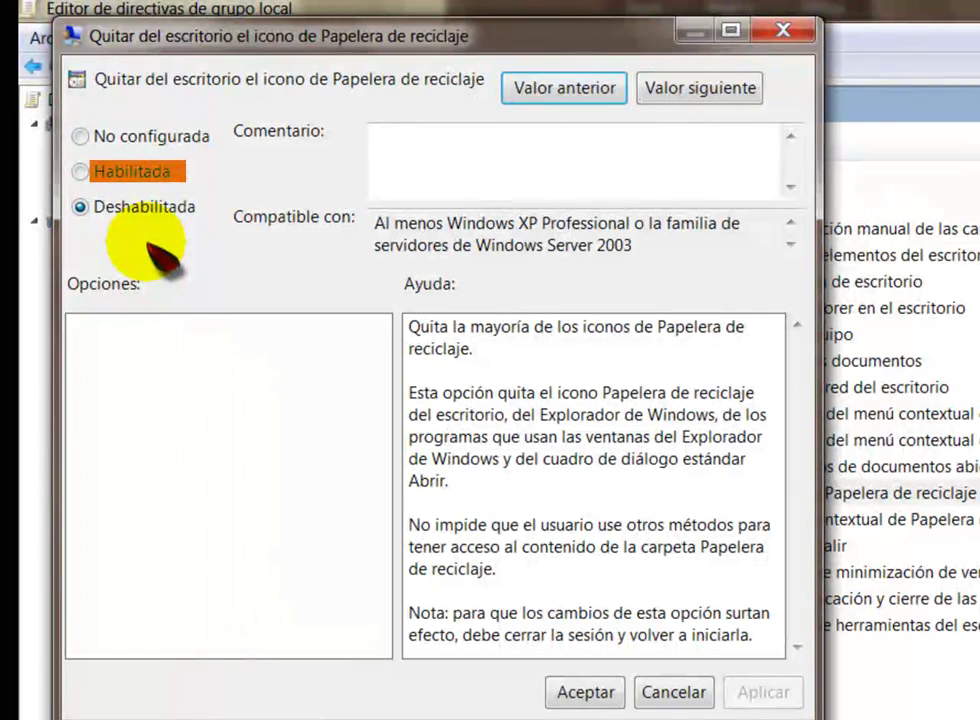
click(80, 172)
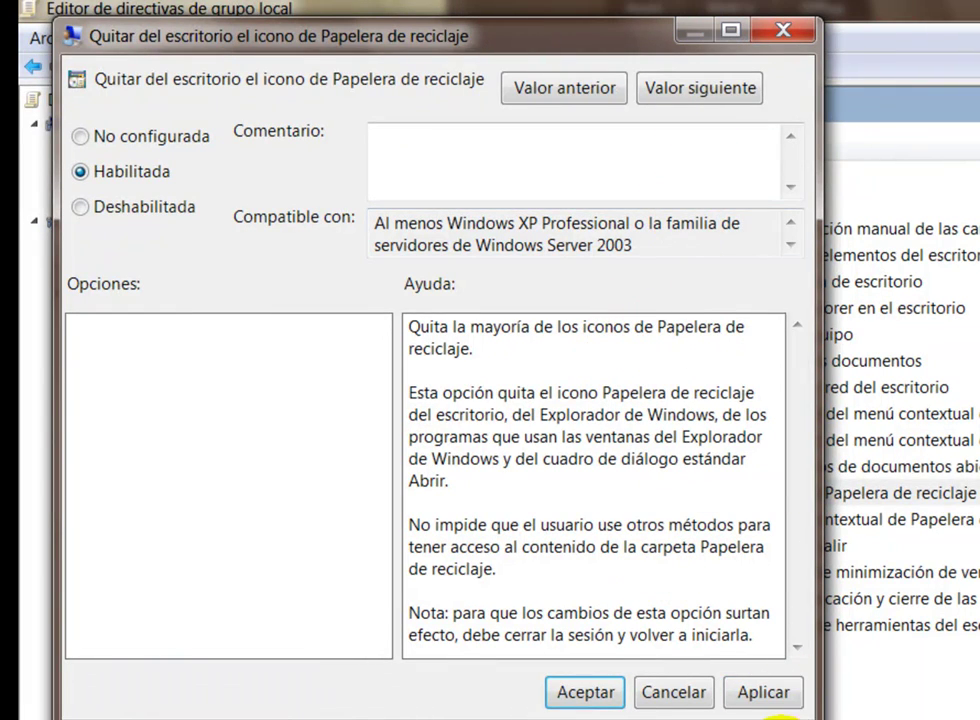
click(770, 692)
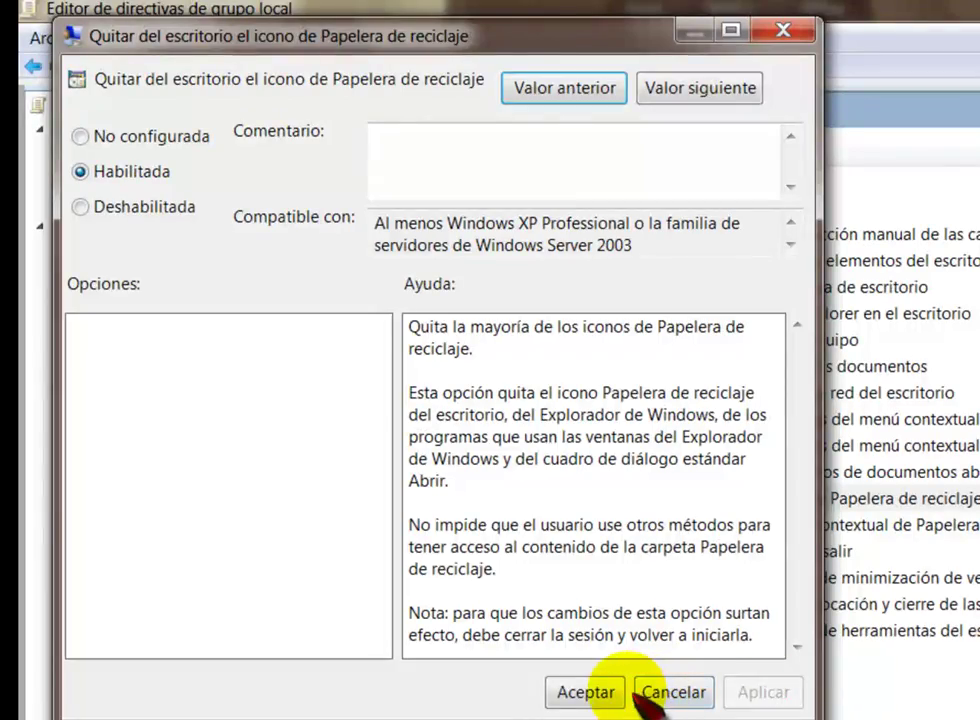
click(590, 692)
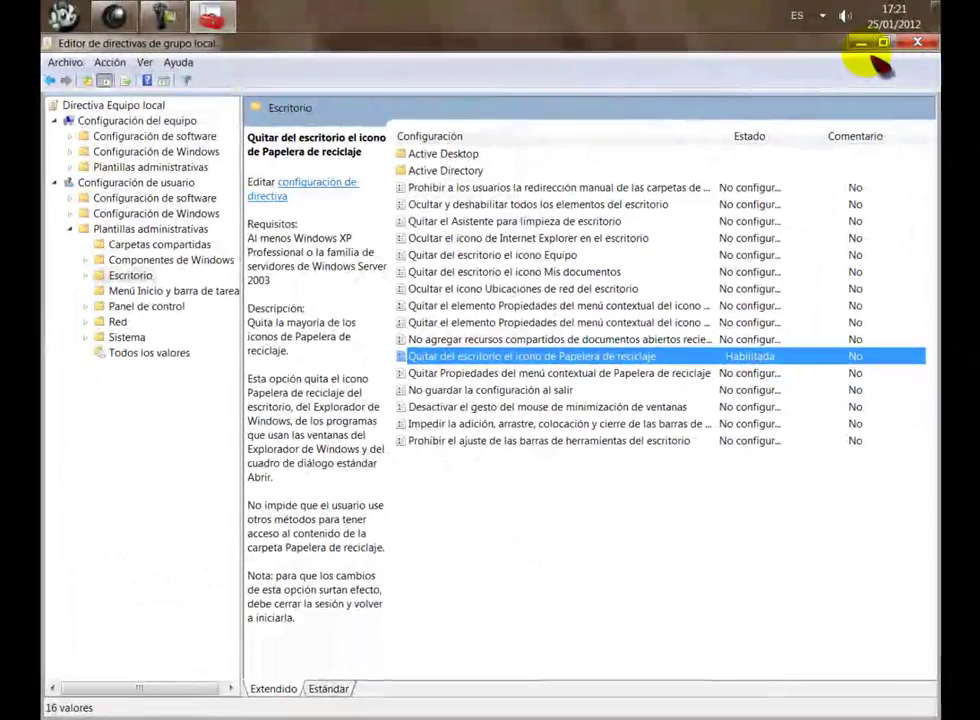
Minimise the policy editor, open the recycle bin from the desktop widget, close its window and return to the editor
click(861, 43)
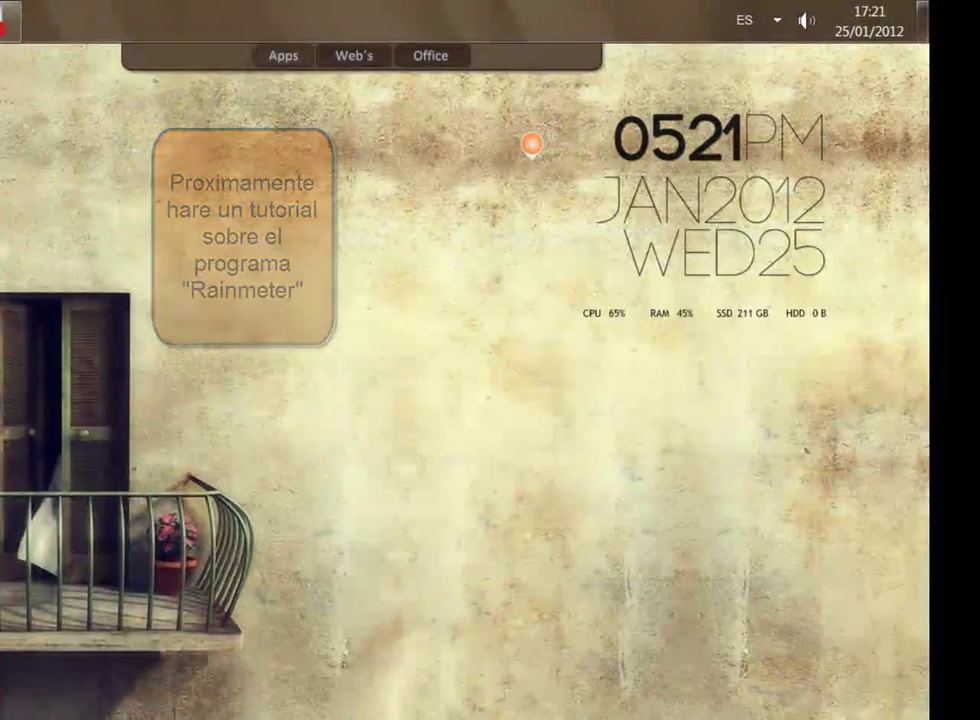
click(533, 149)
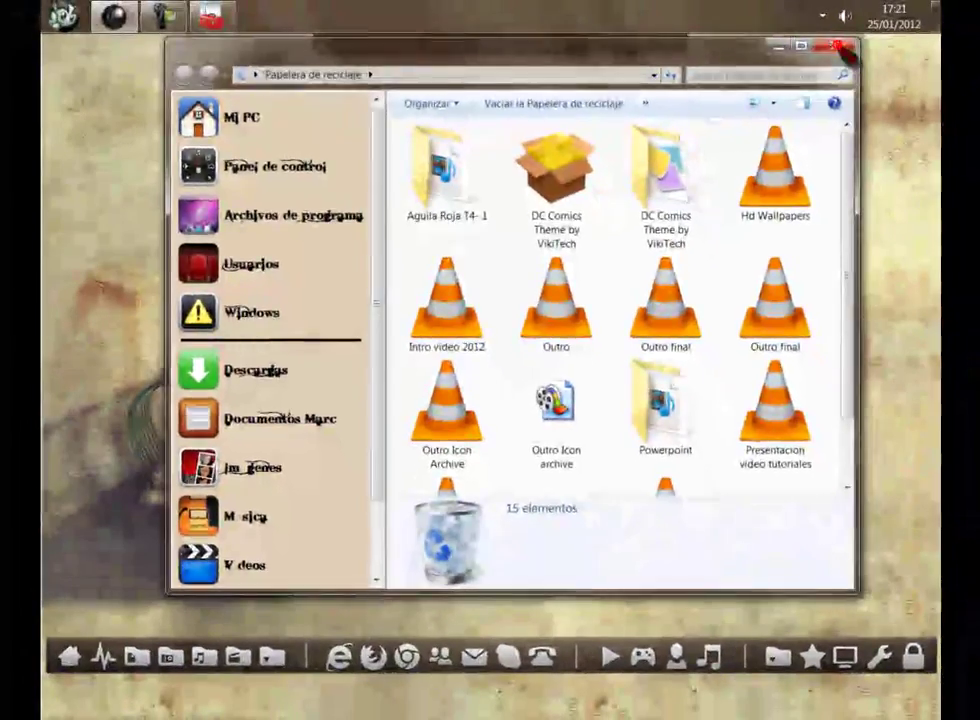
click(844, 42)
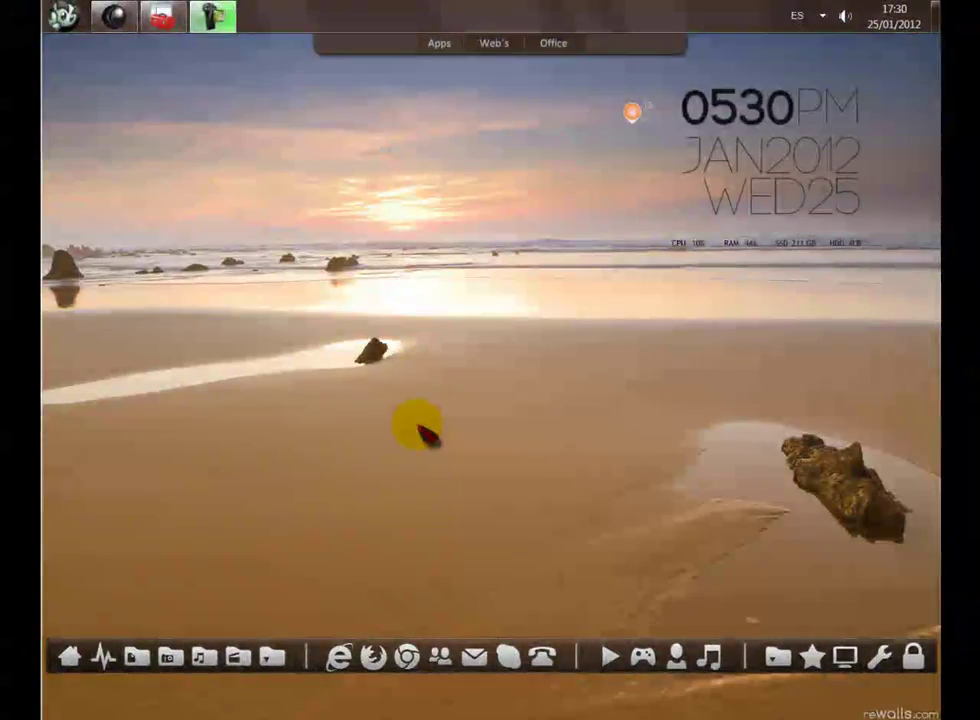
click(172, 20)
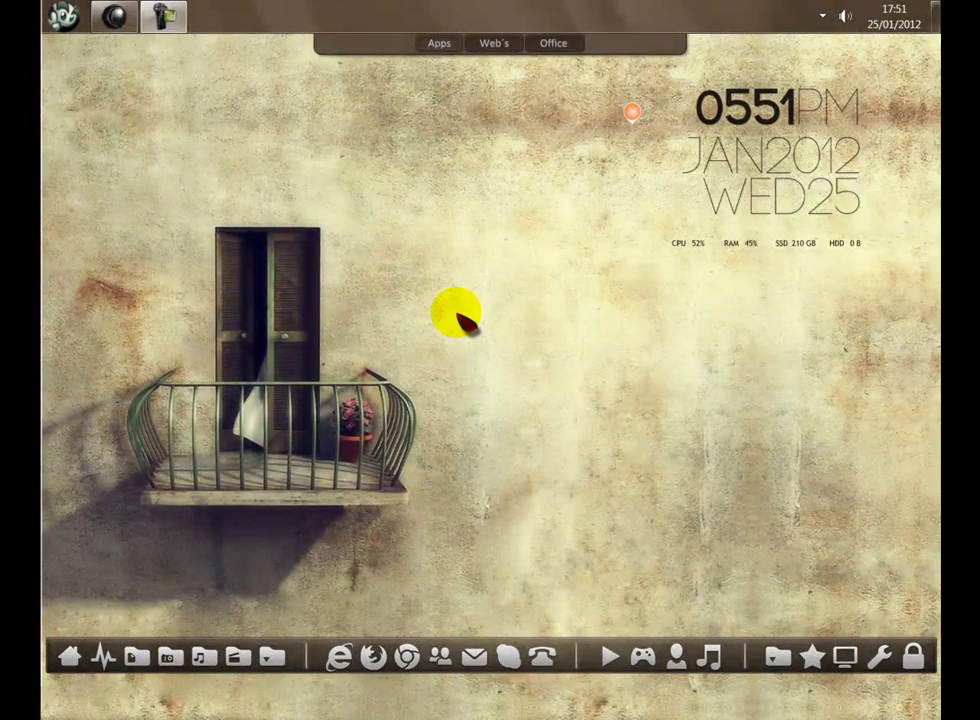
Check the Mostrar iconos del escritorio option in the desktop's view options, leaving the options as they are
right_click(533, 371)
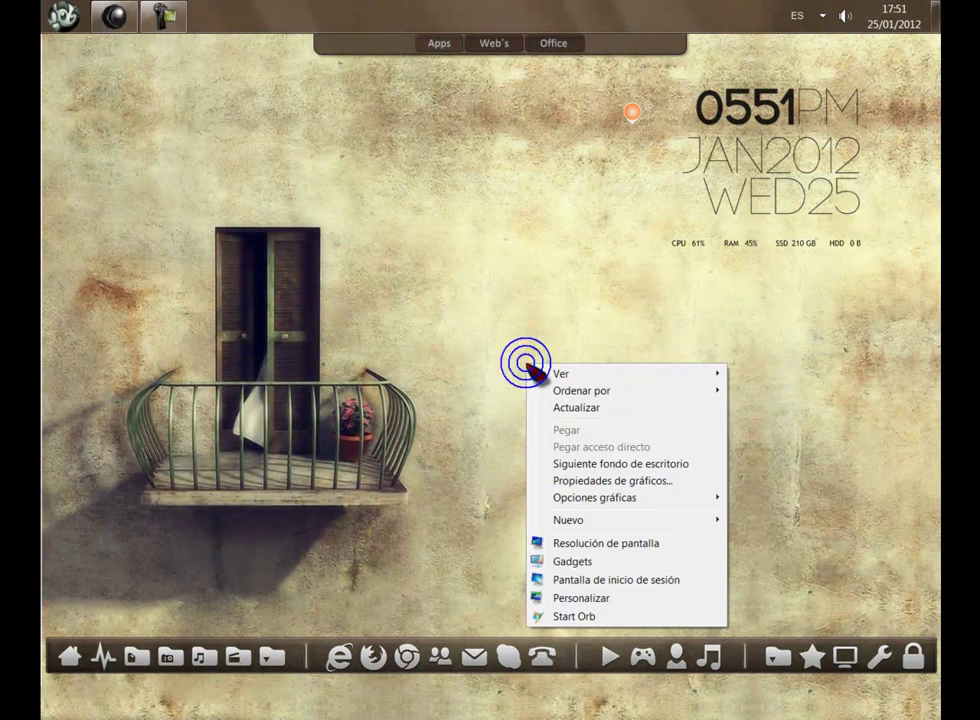
mouse_move(560, 375)
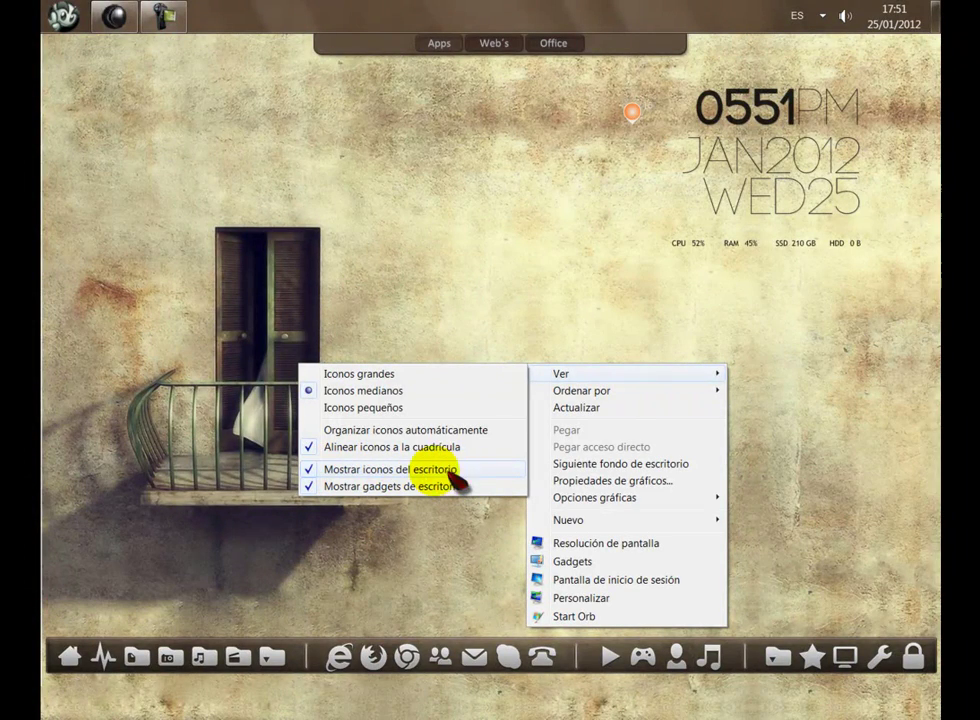
click(437, 289)
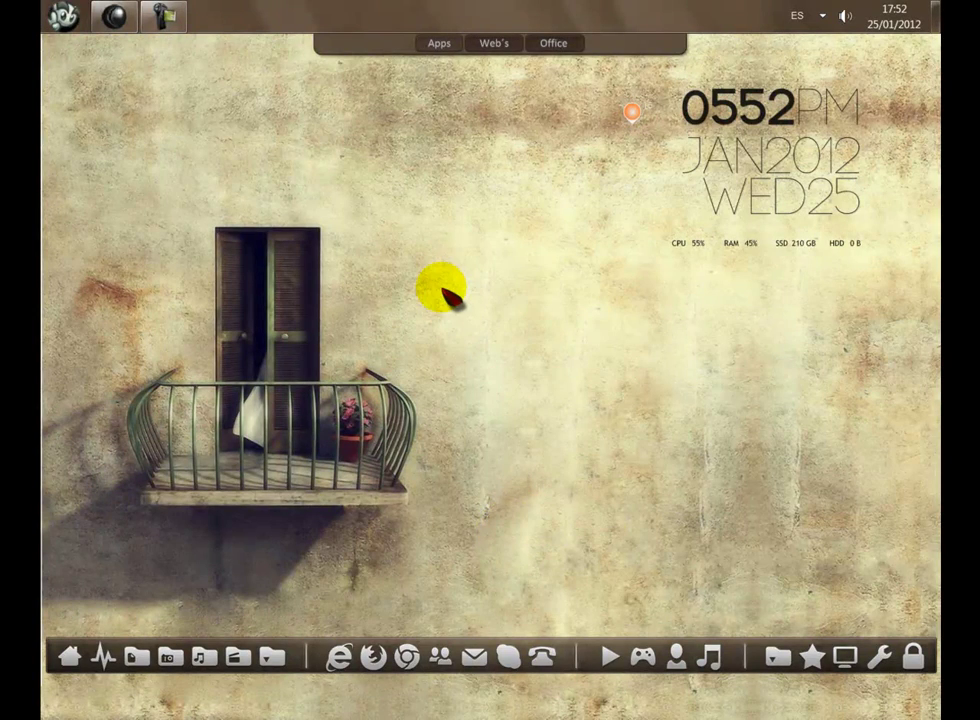
Through Personalización, enable the Equipo, Archivos del usuario, Red and Panel de control desktop icons, apply, accept and minimise the window
right_click(442, 289)
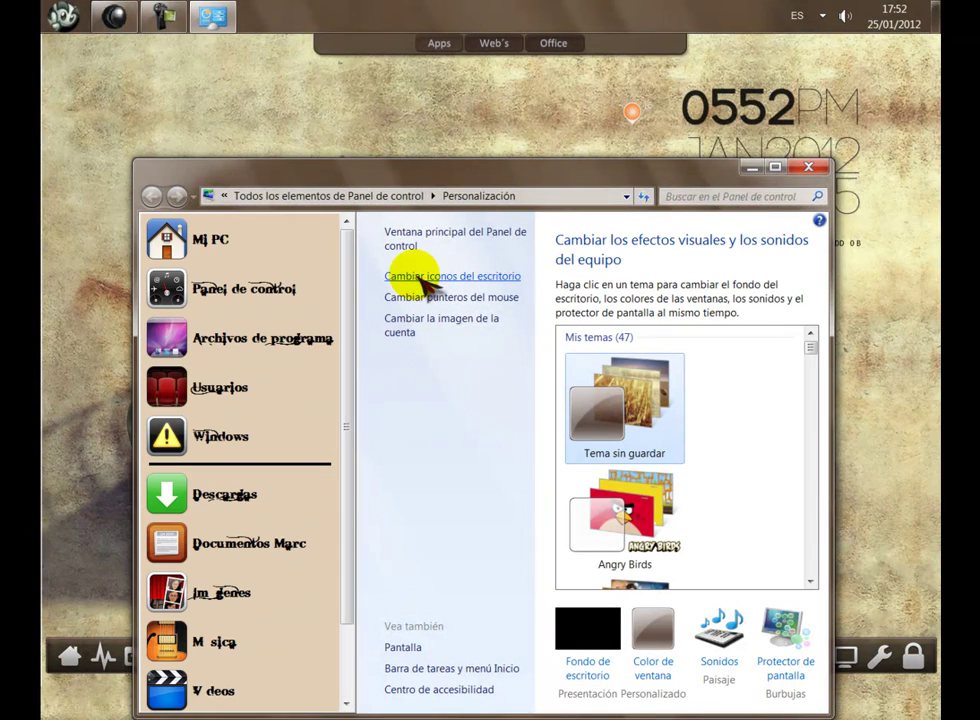
click(420, 280)
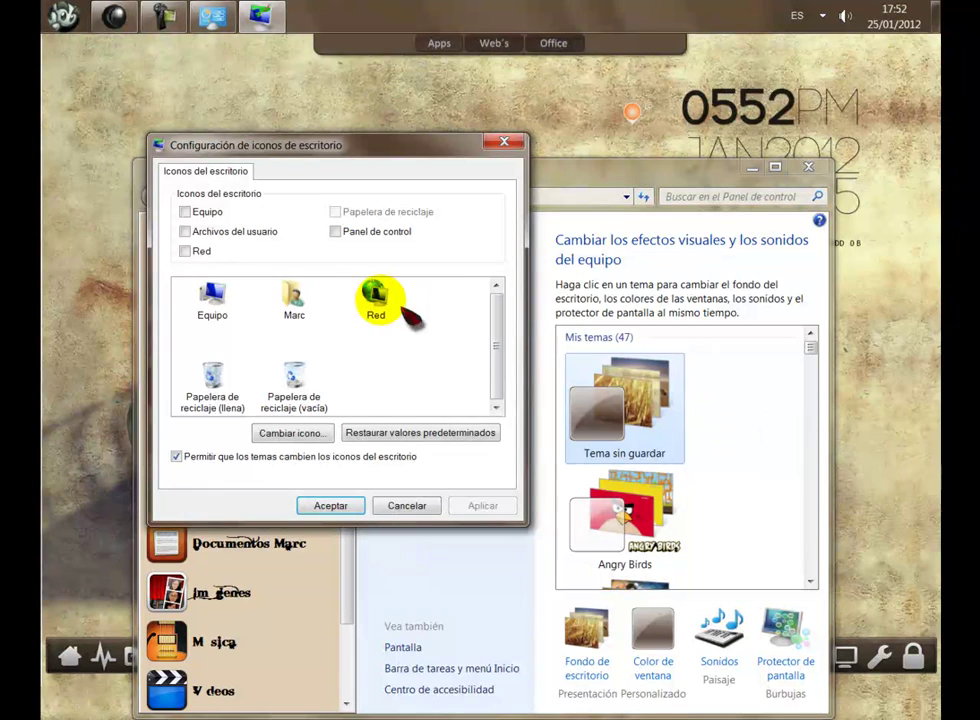
click(184, 212)
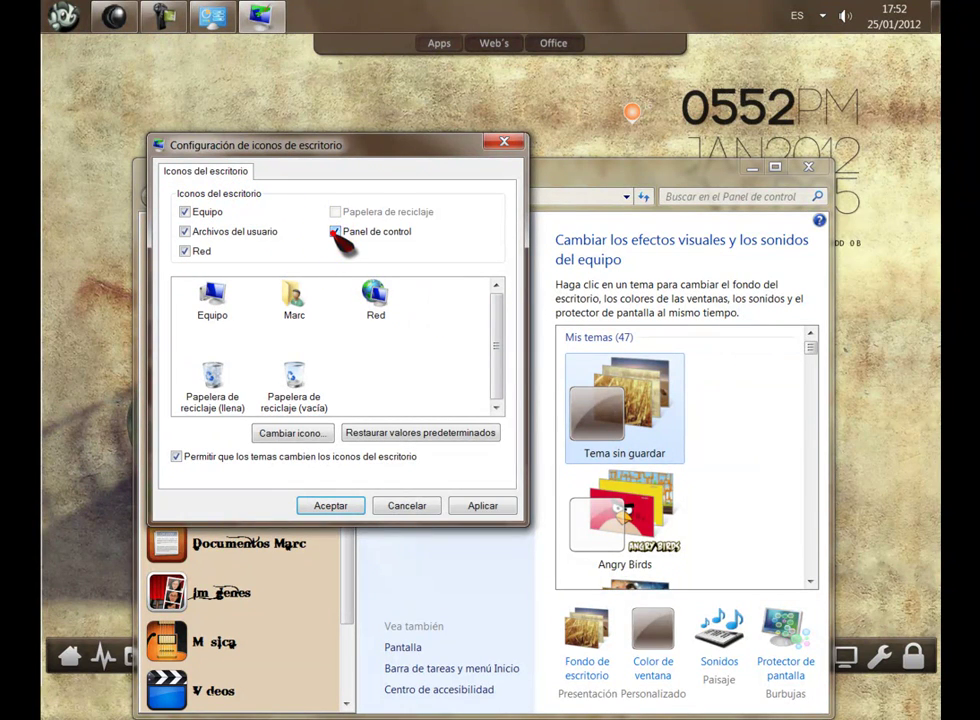
click(484, 506)
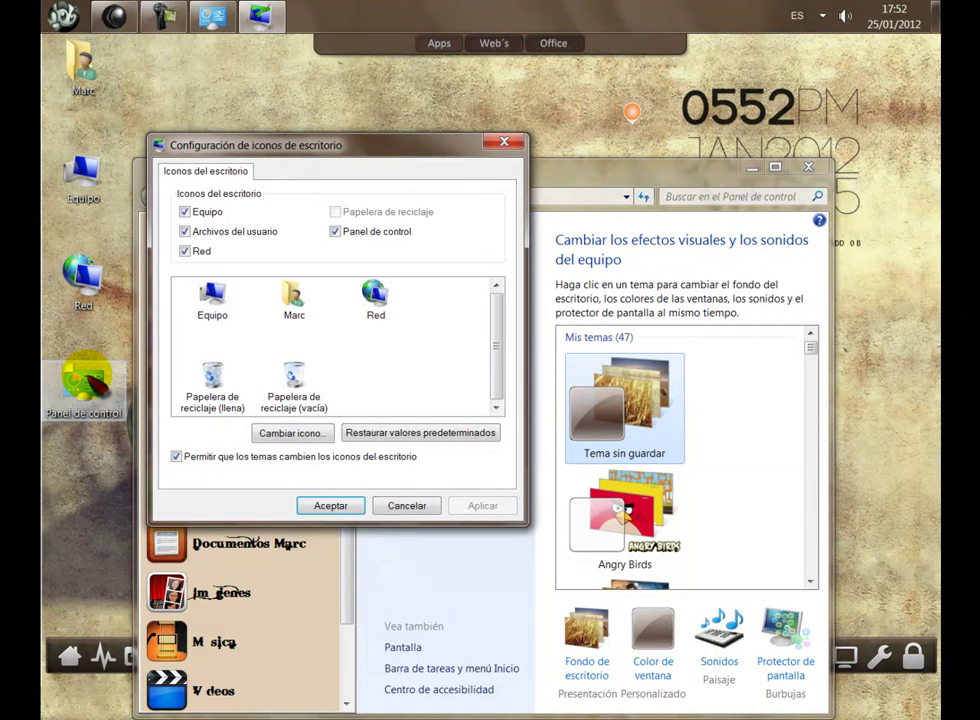
click(330, 506)
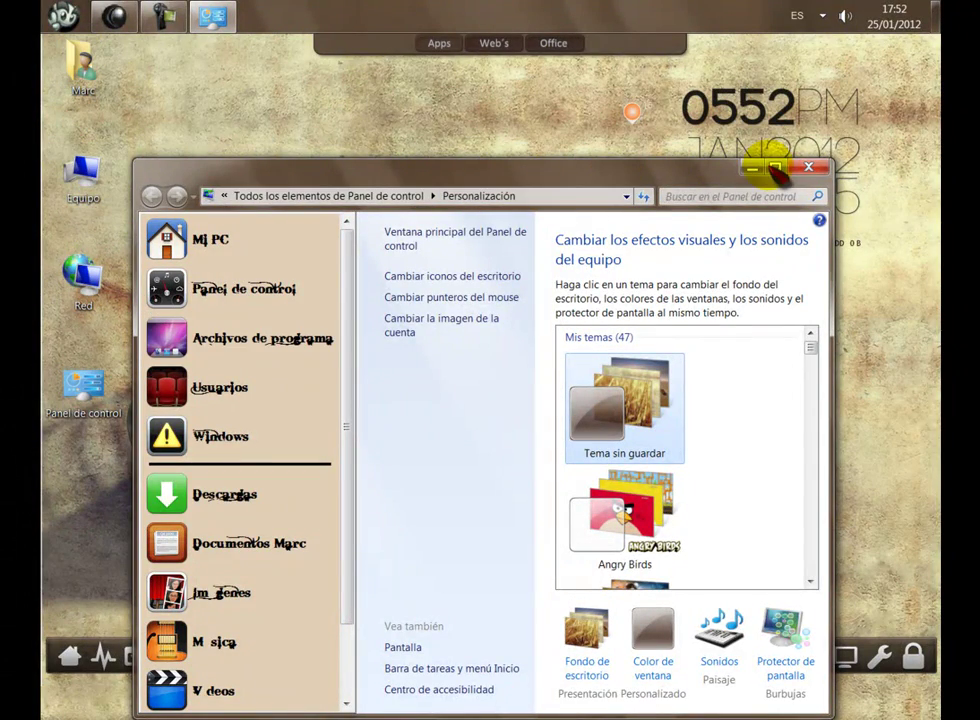
click(760, 168)
Review the desktop's view options again with the four system icons restored, and dismiss them without changes
right_click(462, 364)
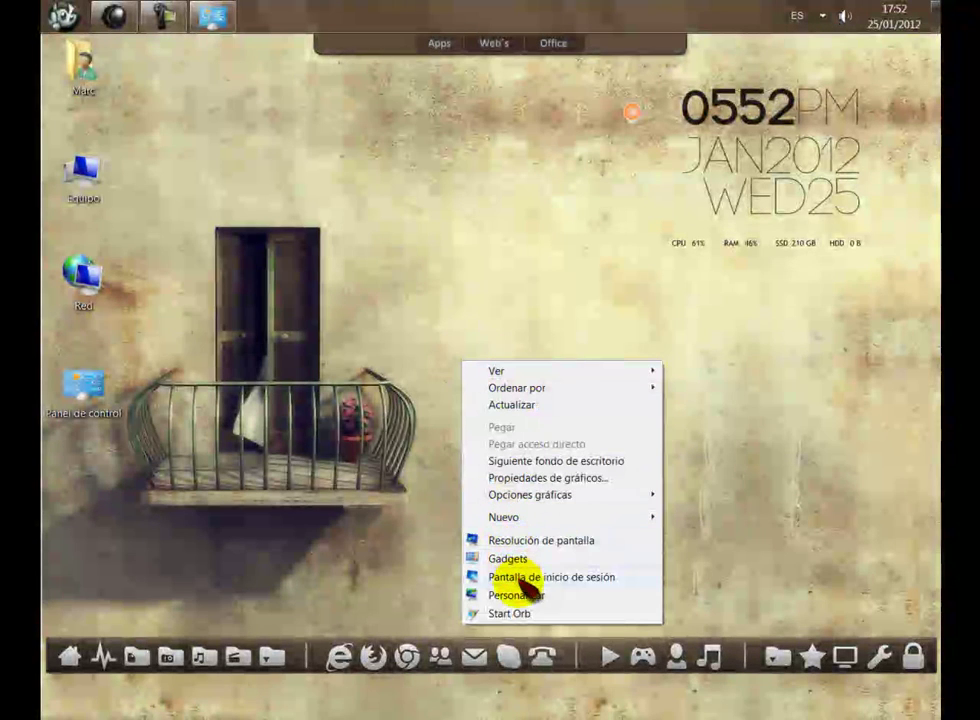
mouse_move(499, 374)
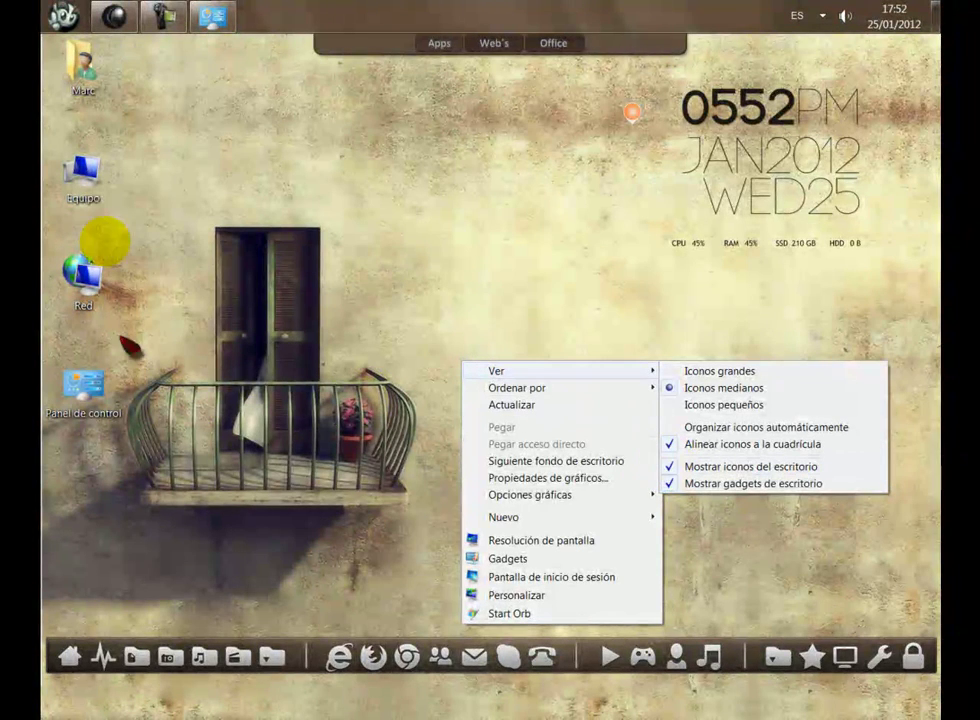
click(465, 229)
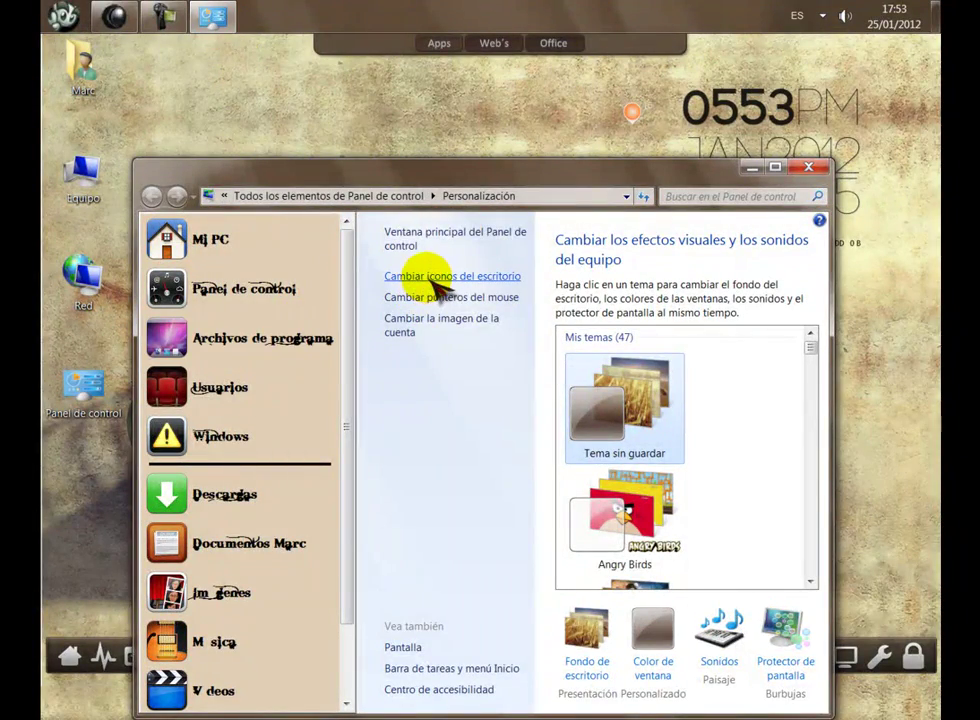
Reopen the desktop icon settings from Personalización and try to enable the Papelera de reciclaje icon
click(433, 279)
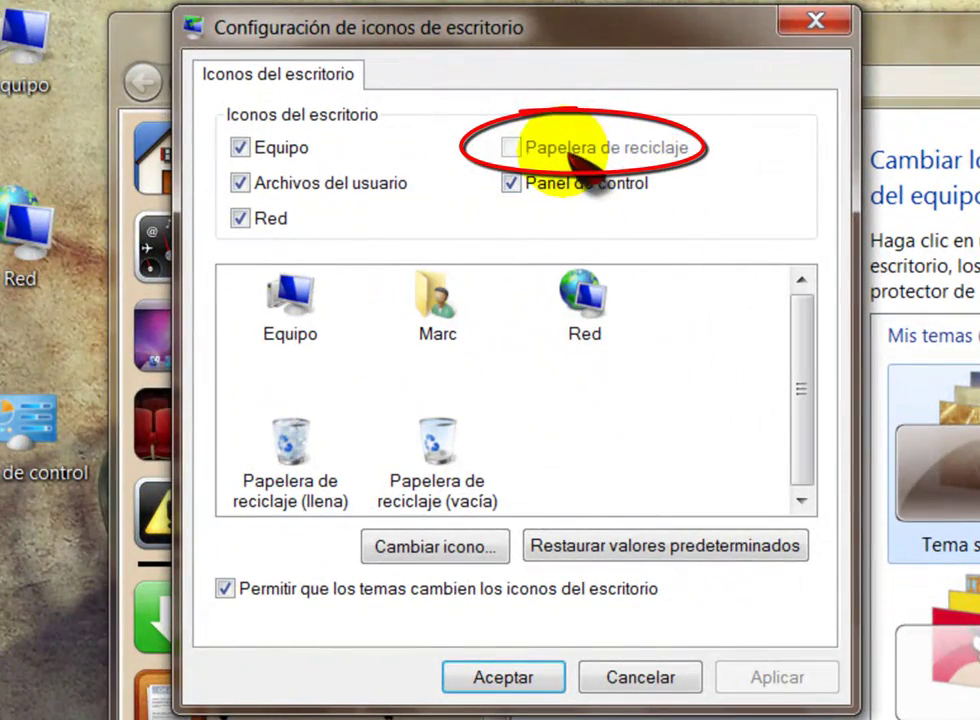
click(511, 147)
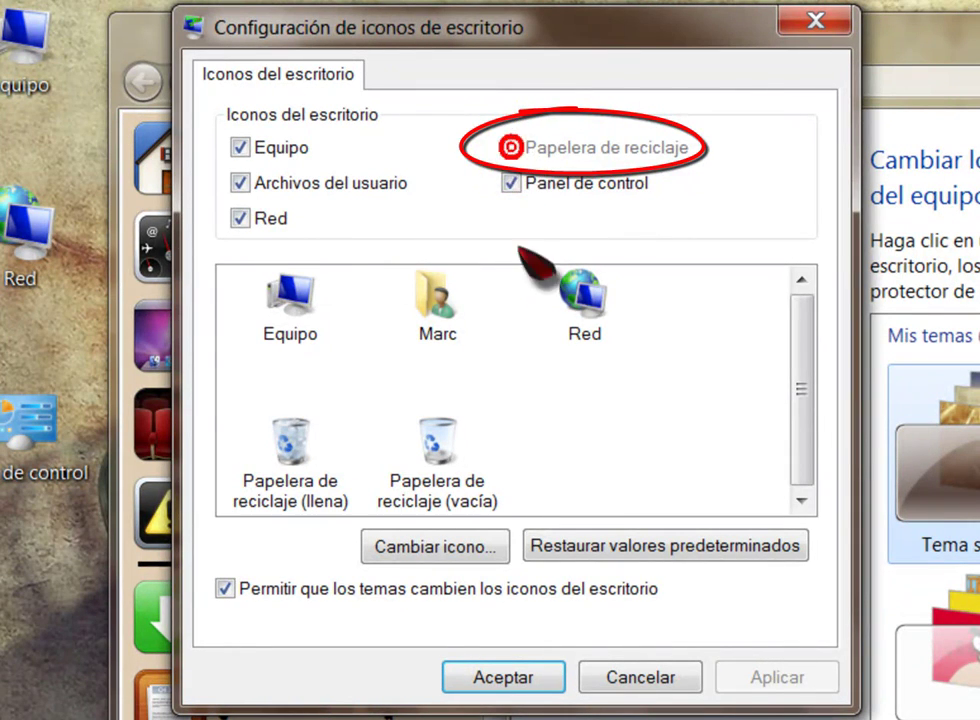
click(510, 146)
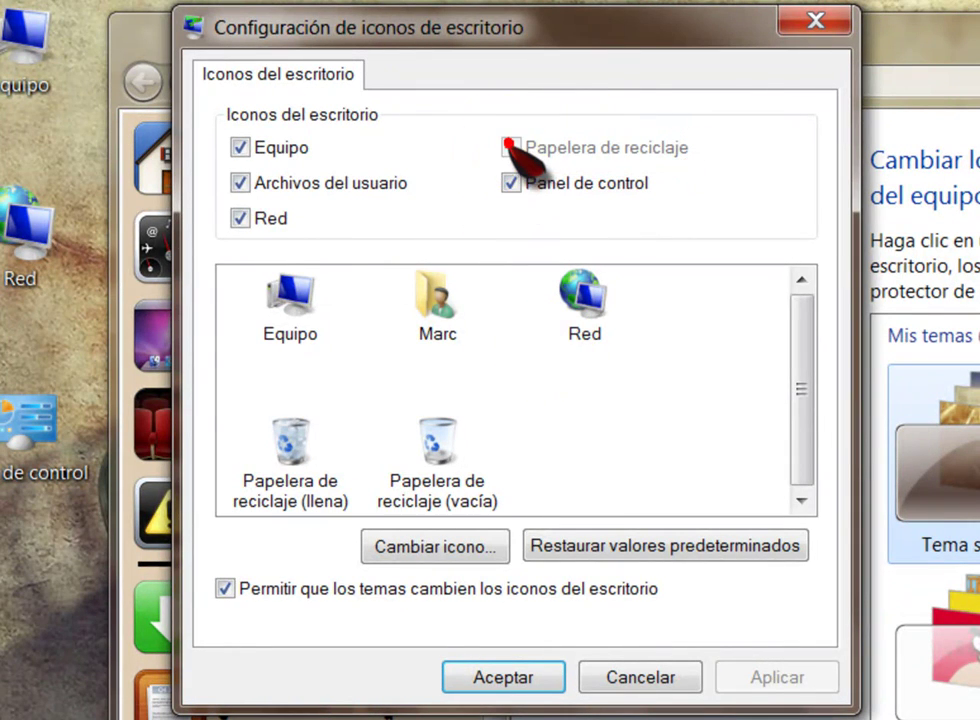
click(509, 146)
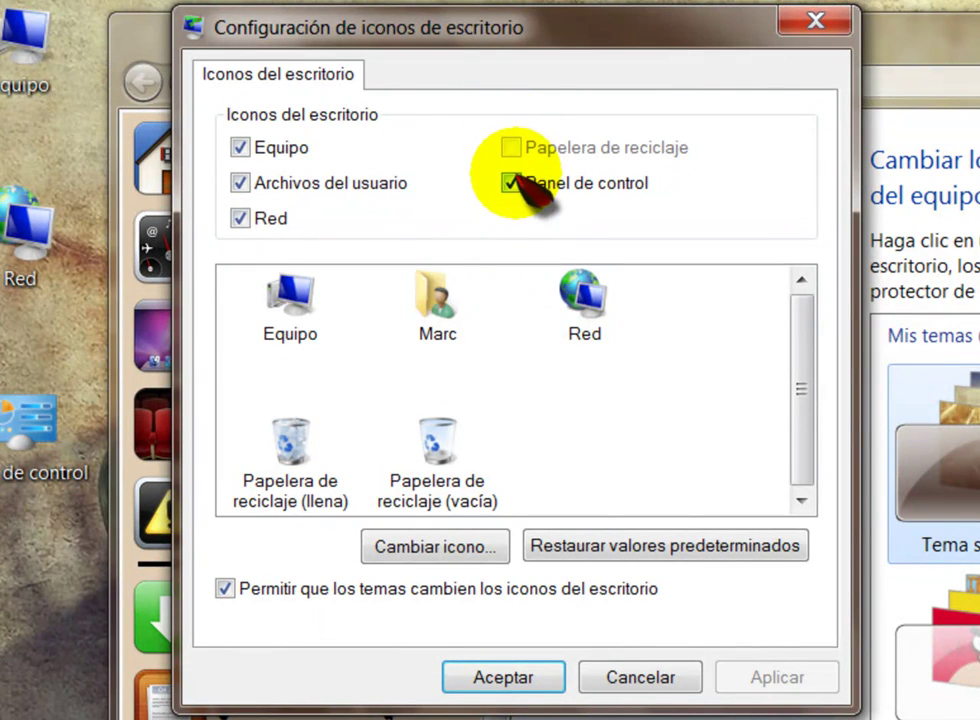
Disable the Panel de control, Red and Archivos del usuario desktop icons and try to enable Papelera de reciclaje
click(511, 183)
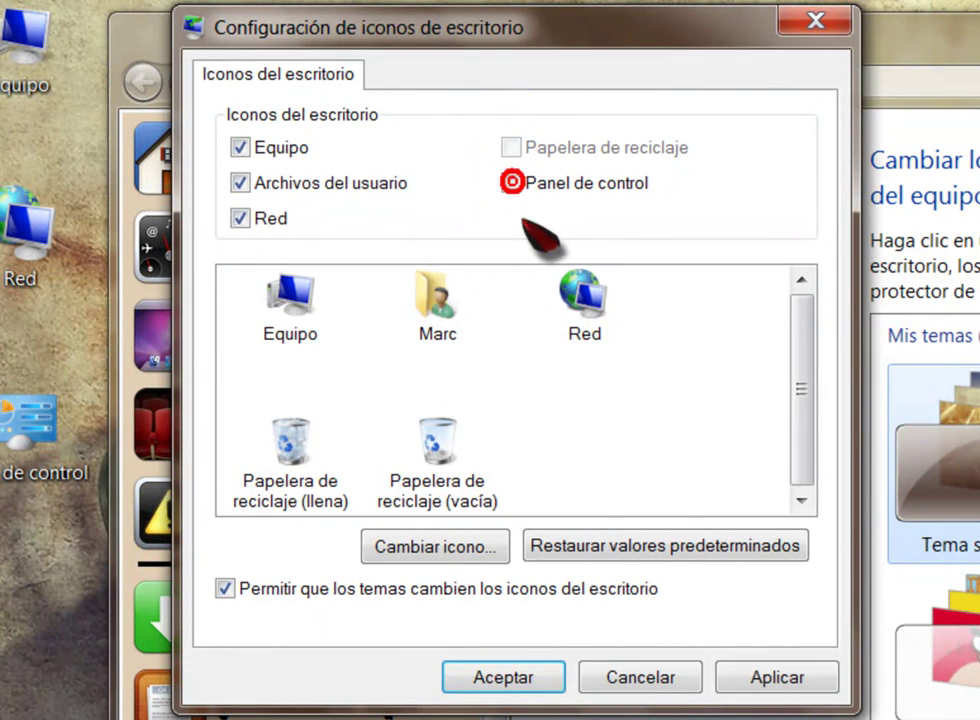
click(240, 218)
click(240, 183)
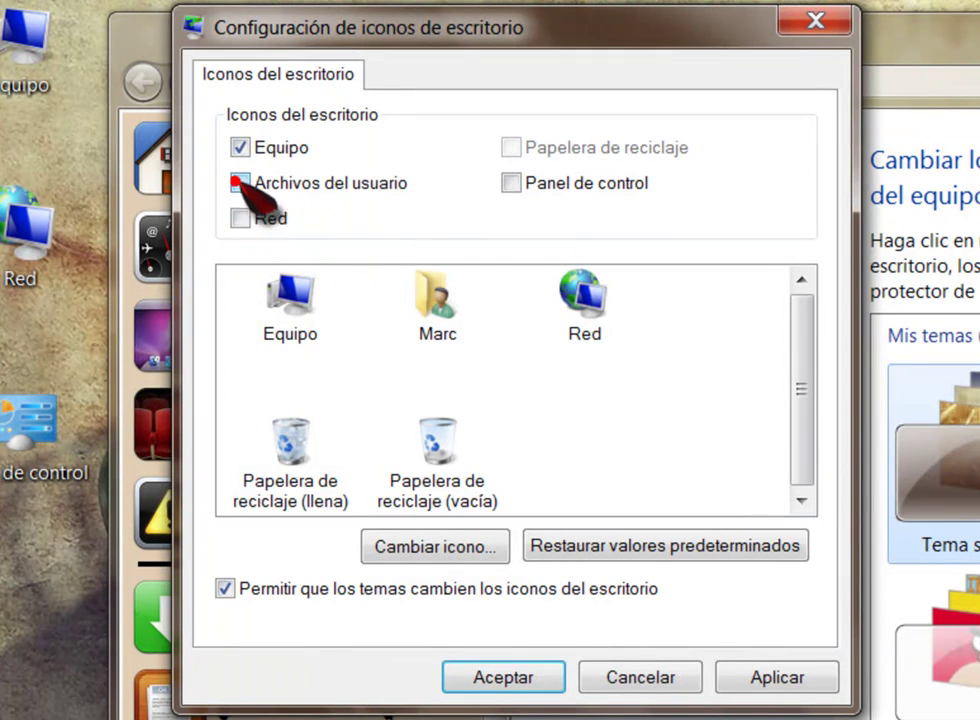
click(504, 145)
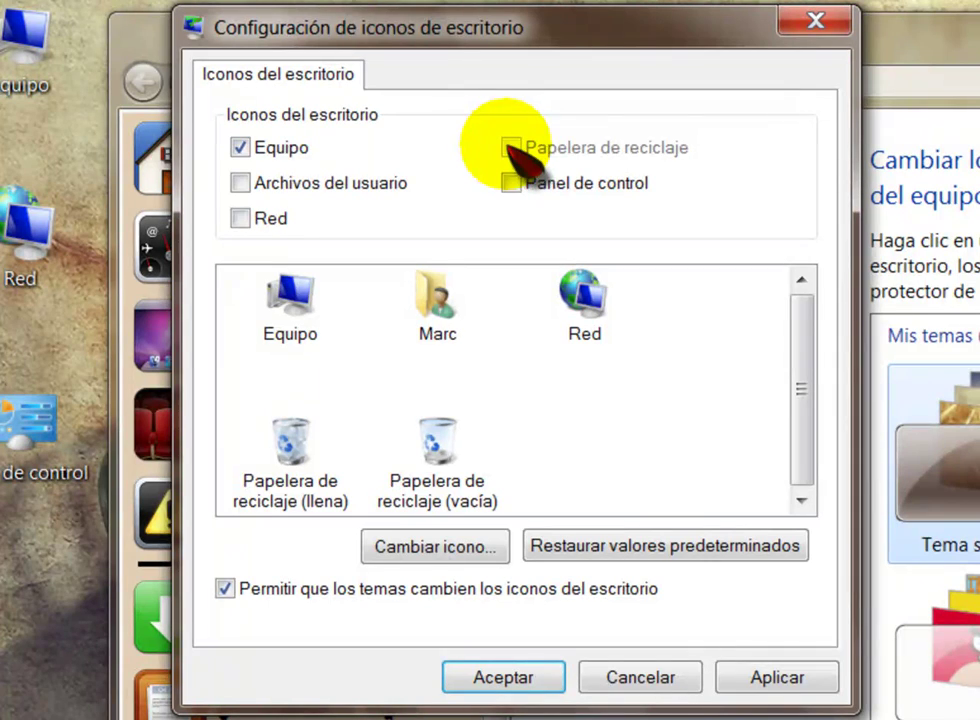
click(510, 146)
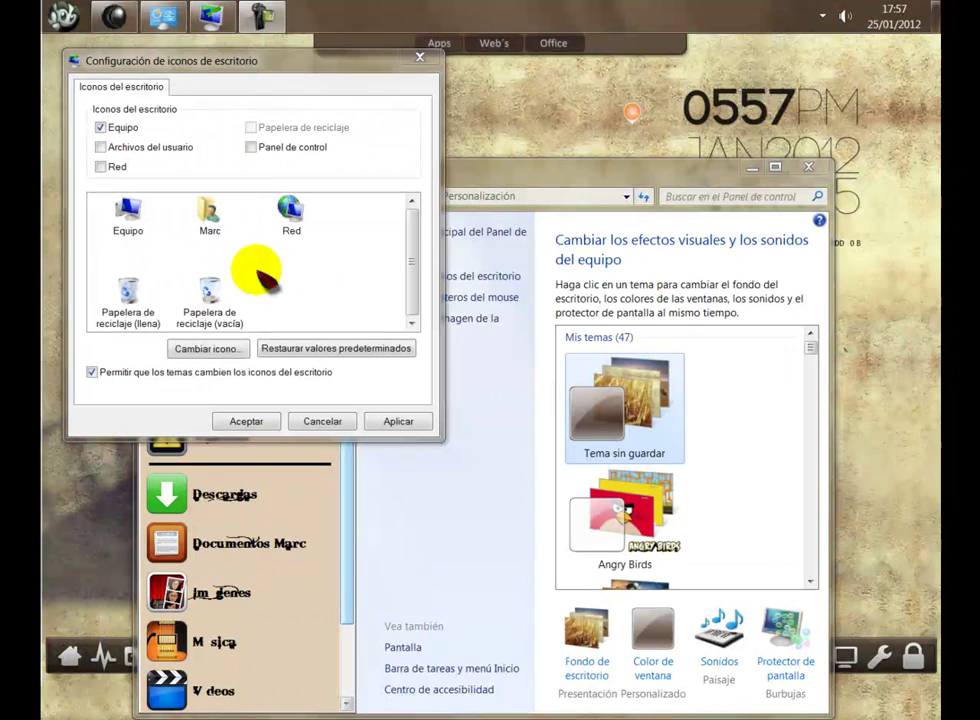
Minimise the Personalización window, enable the Archivos del usuario and Red desktop icons again and apply the change
drag(255, 75, 518, 88)
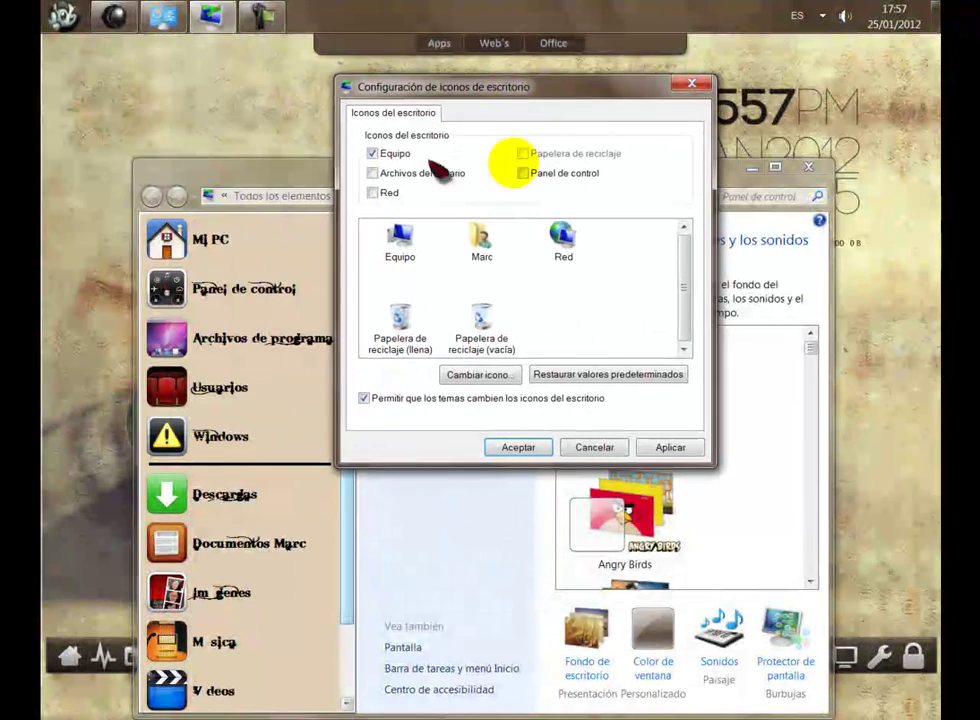
click(748, 167)
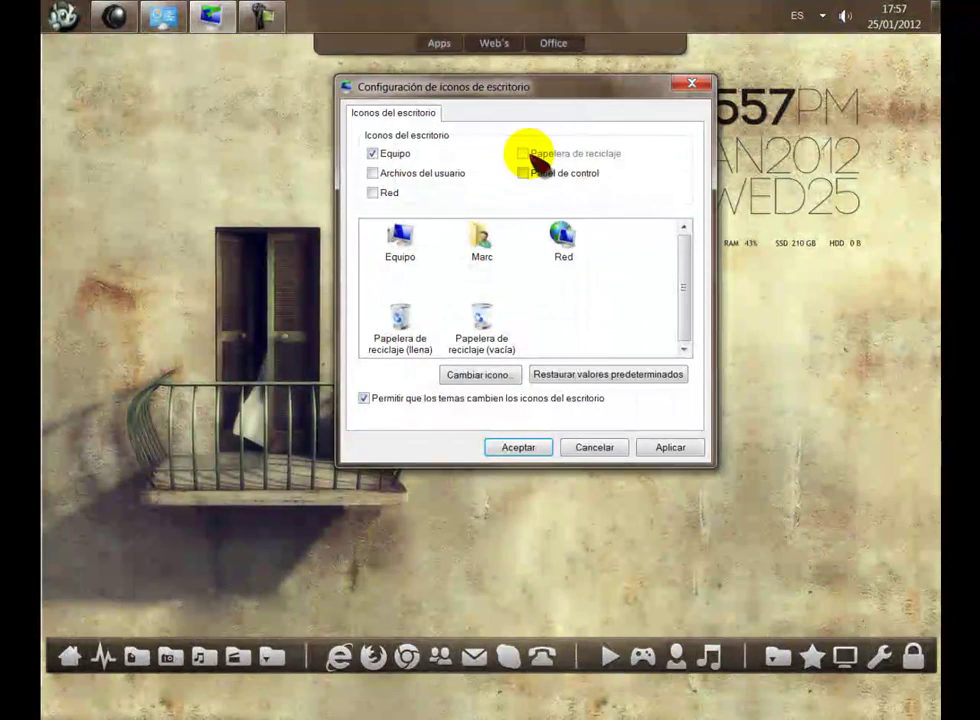
click(372, 173)
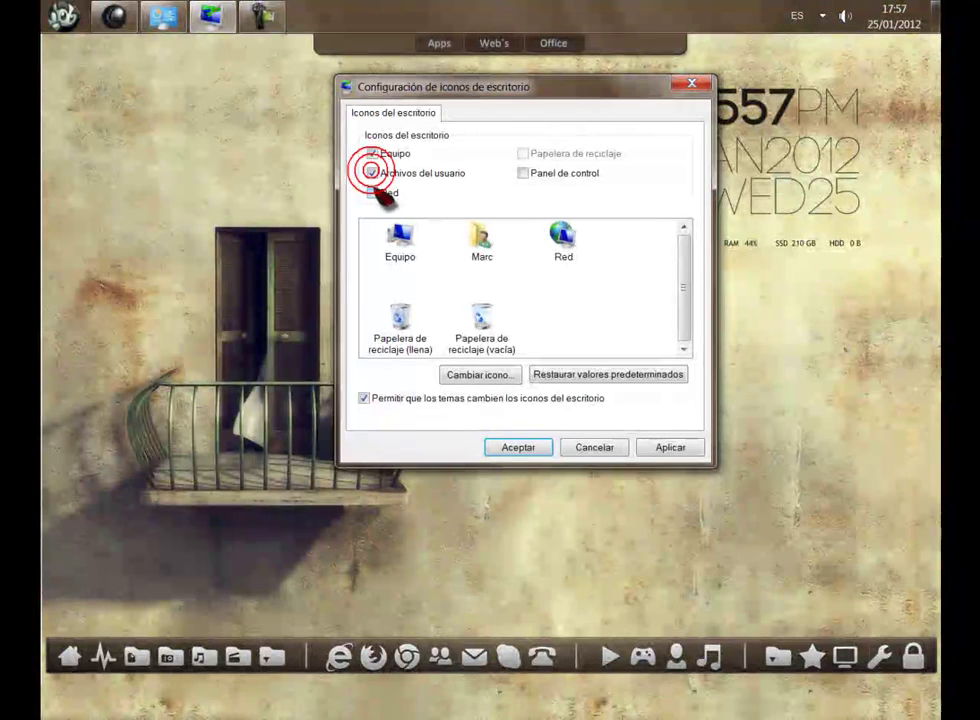
click(372, 192)
click(670, 448)
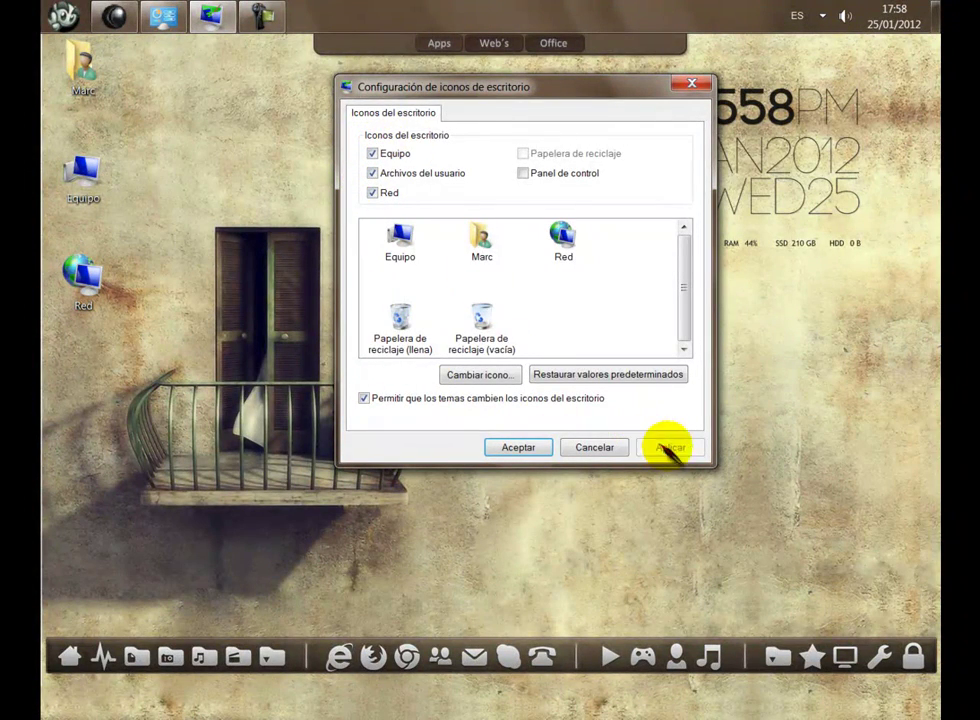
click(528, 452)
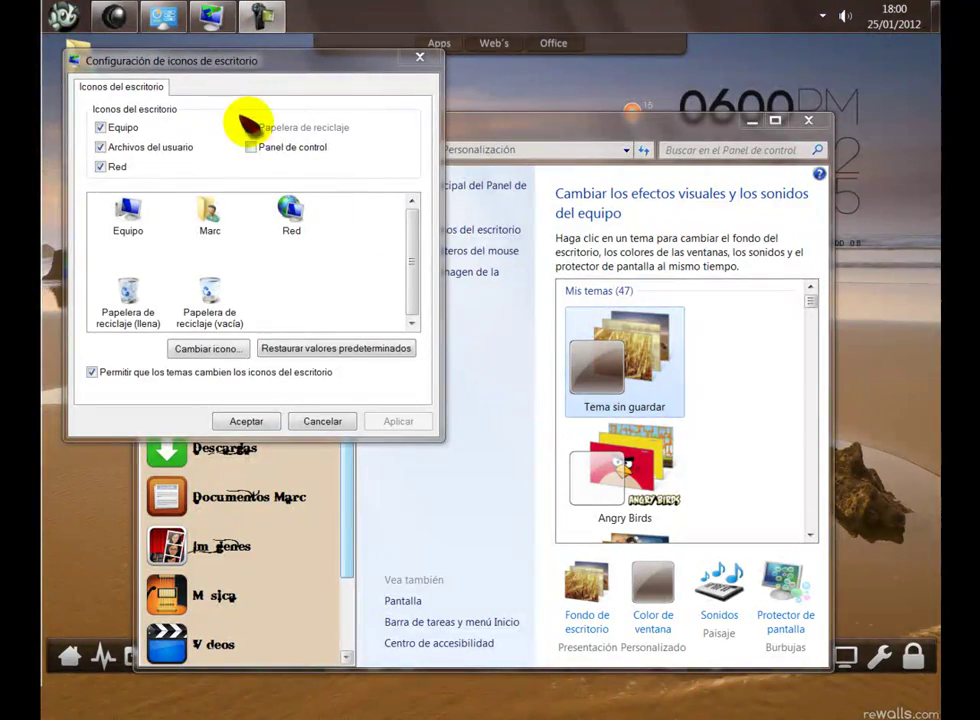
Enable the Panel de control desktop icon, apply and accept the settings, and close Personalización
click(252, 148)
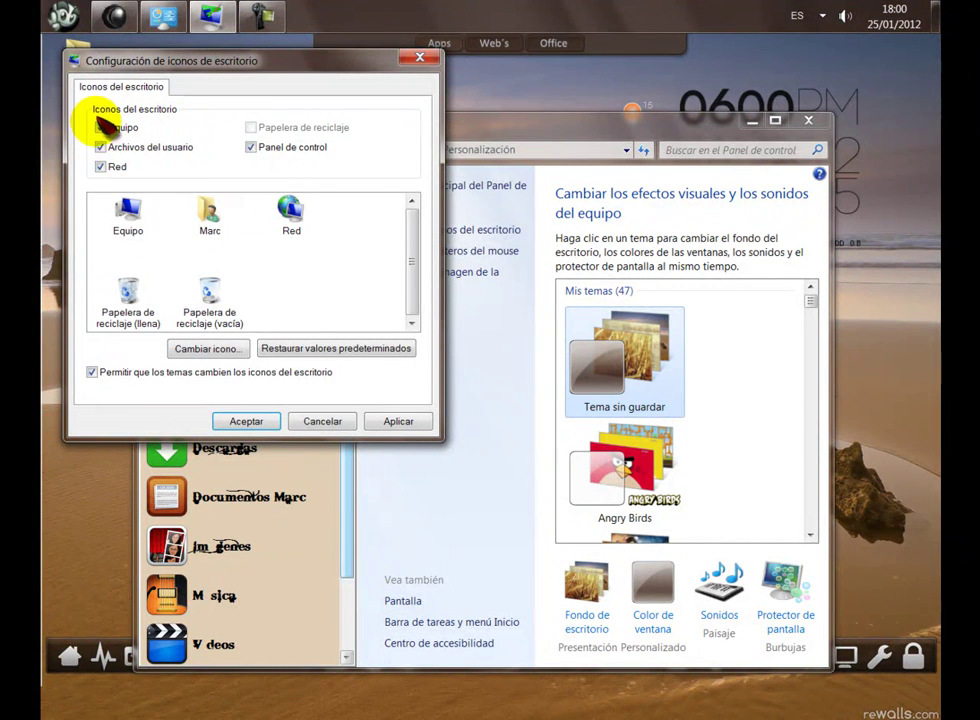
click(398, 421)
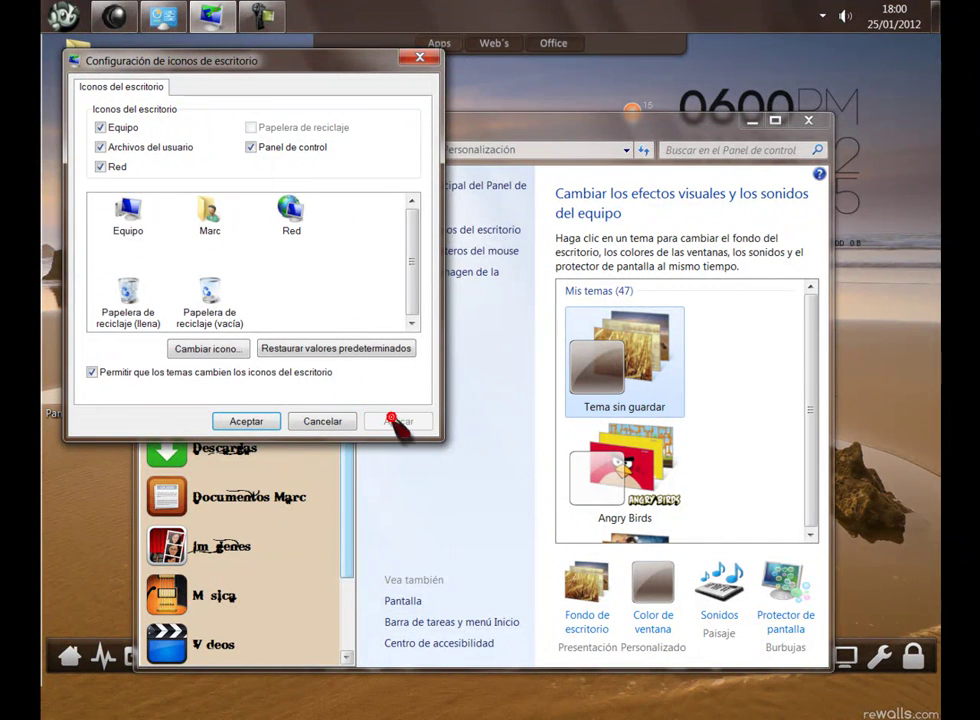
click(256, 420)
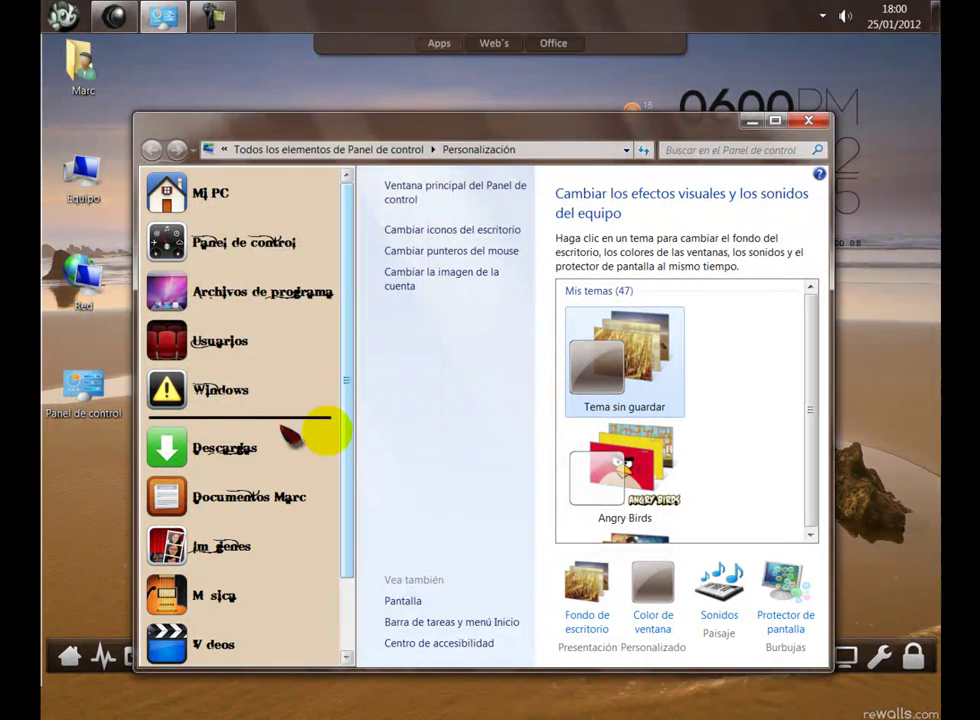
click(810, 124)
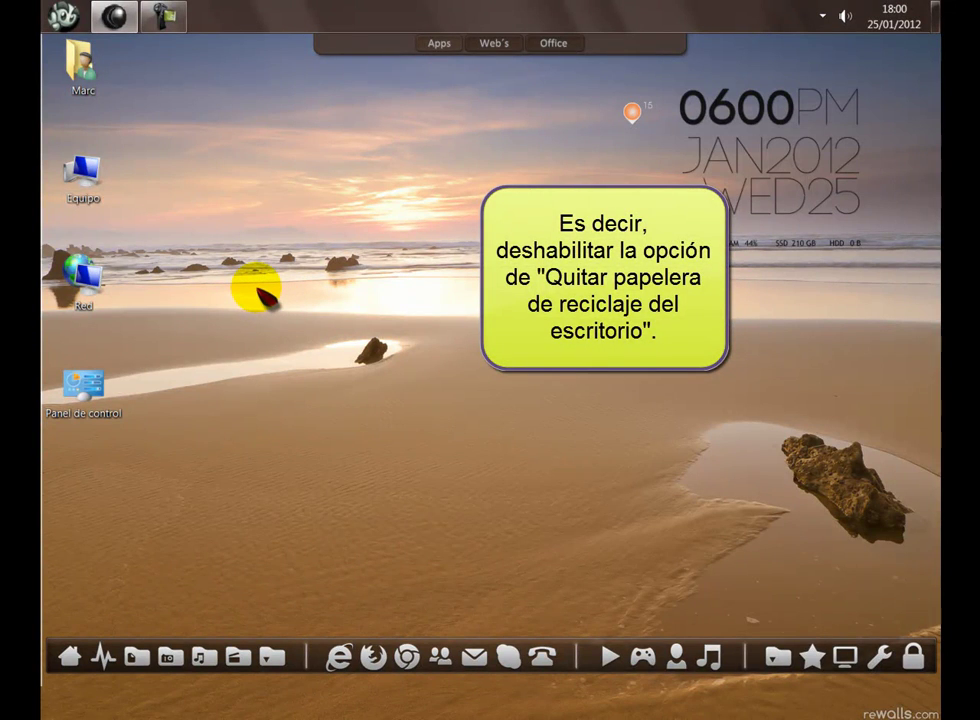
Run gpedit.msc, maximise the local group policy editor and open Escritorio in the Plantillas administrativas of Configuración de usuario
key(super+r)
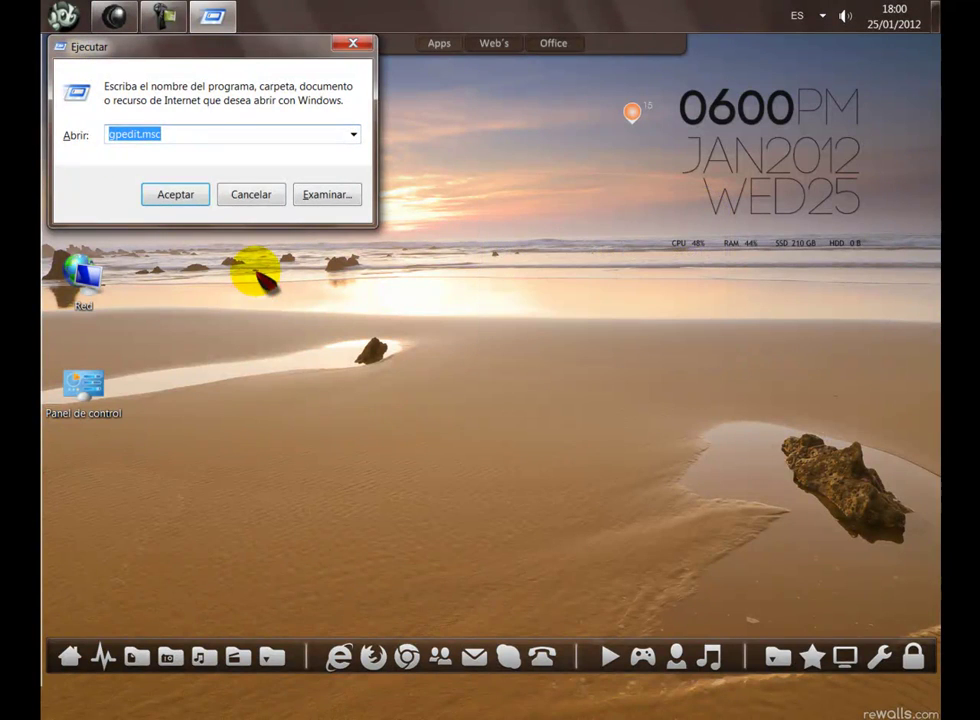
click(176, 195)
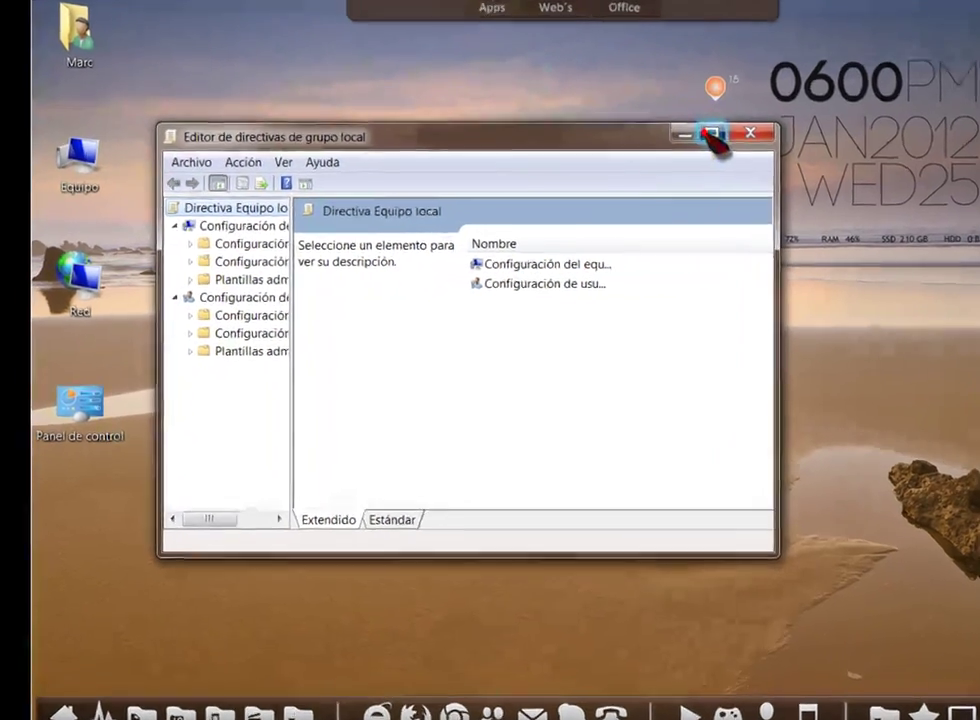
click(628, 151)
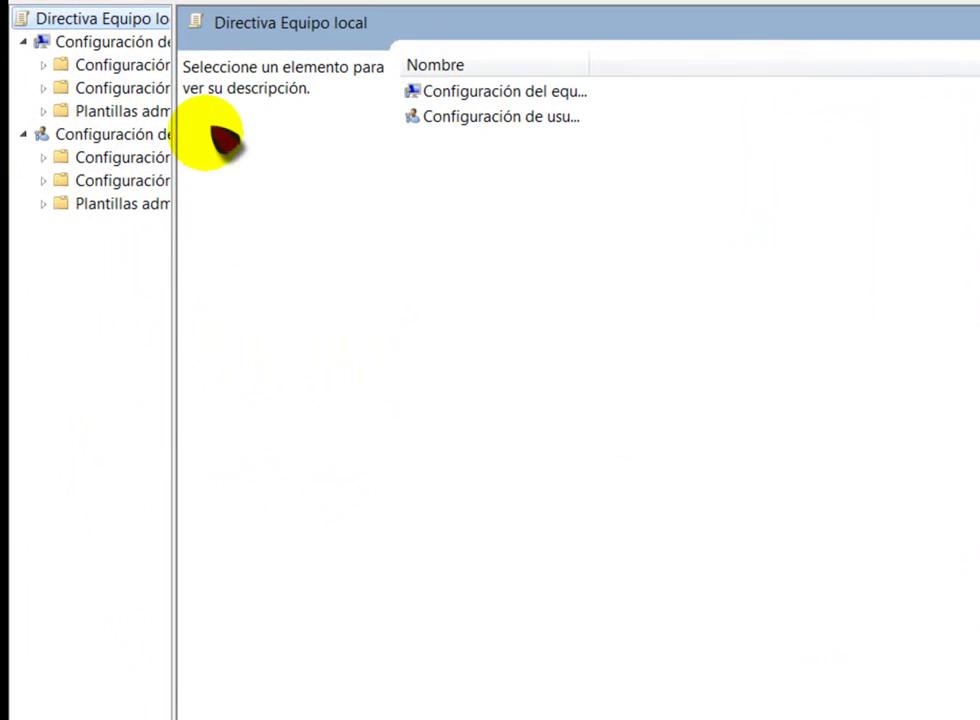
drag(180, 150, 320, 157)
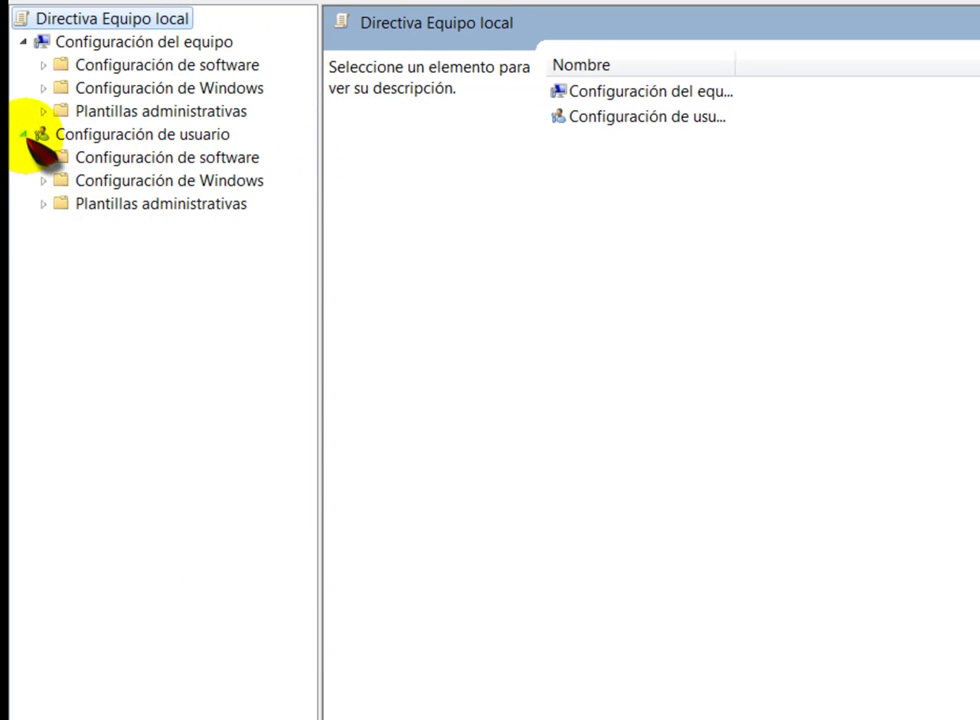
click(44, 204)
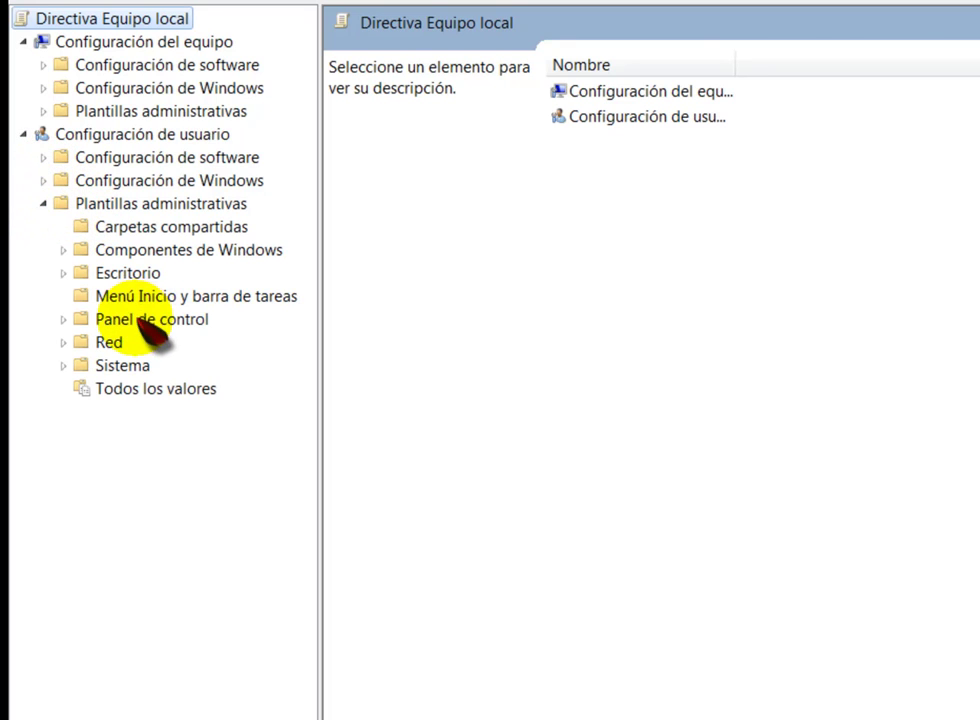
click(125, 274)
click(90, 272)
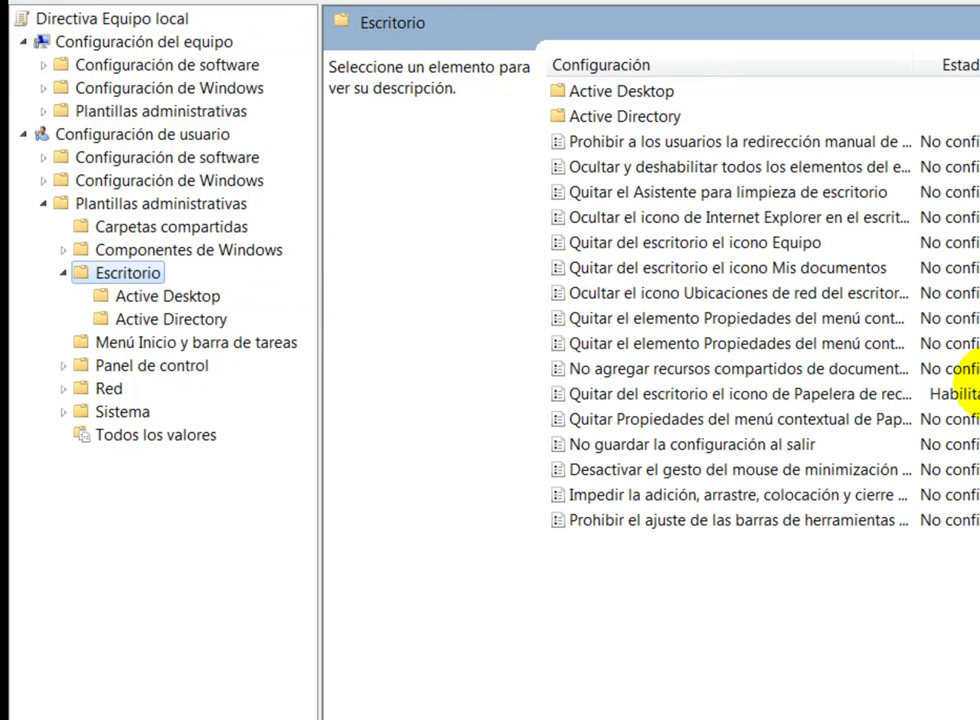
Set the policy that removes the Papelera de reciclaje icon from the desktop to Deshabilitada and accept it
double_click(640, 394)
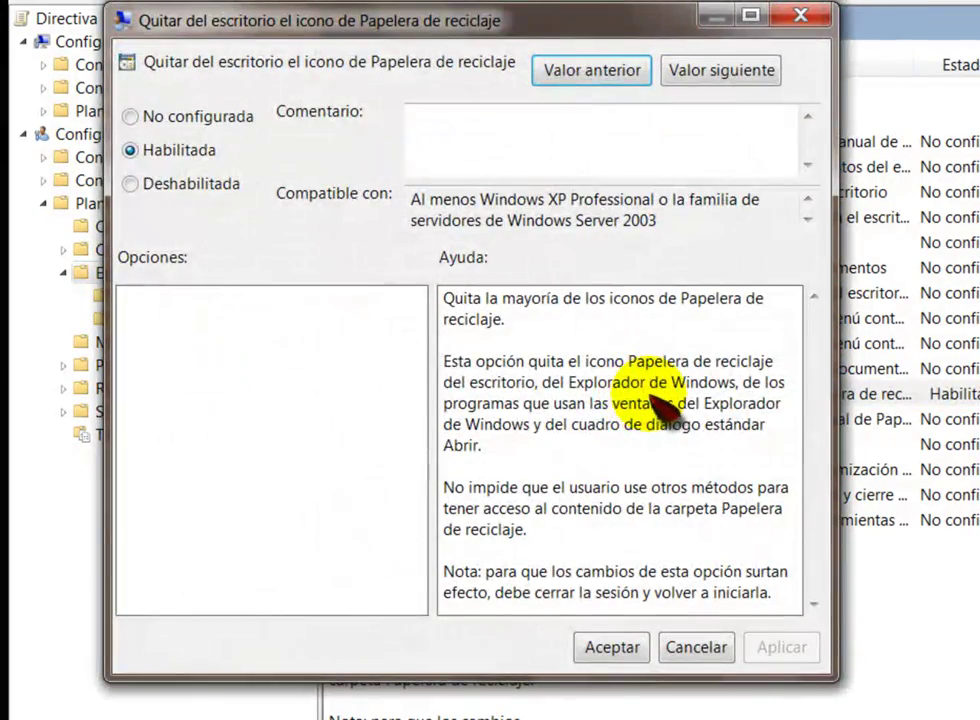
click(131, 184)
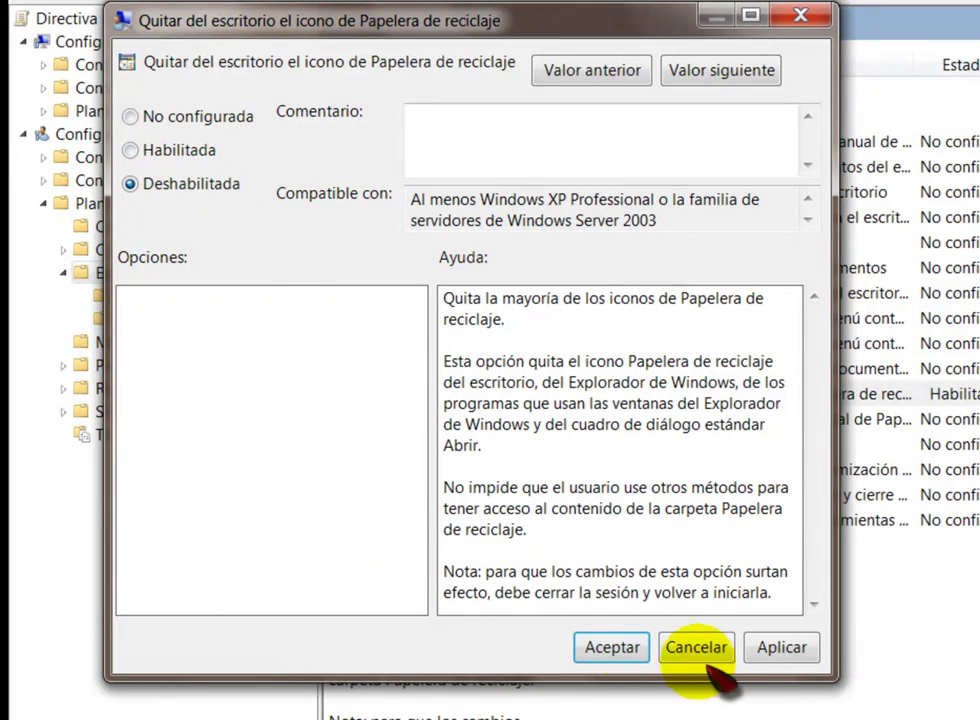
click(612, 648)
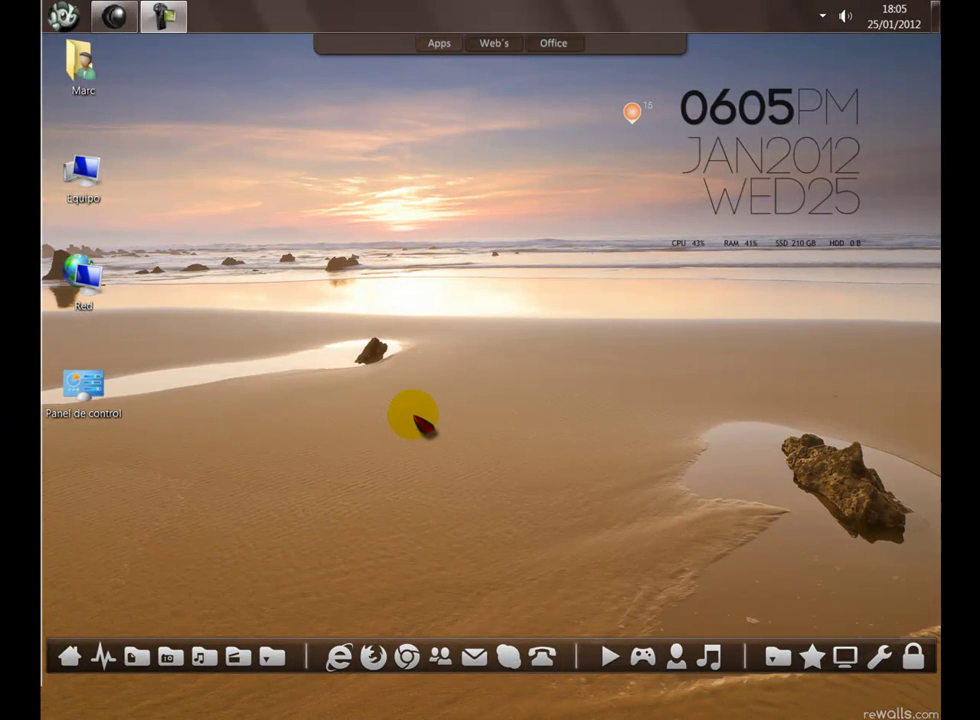
Check the Mostrar iconos del escritorio setting among the desktop's view options and dismiss them without changes
right_click(432, 384)
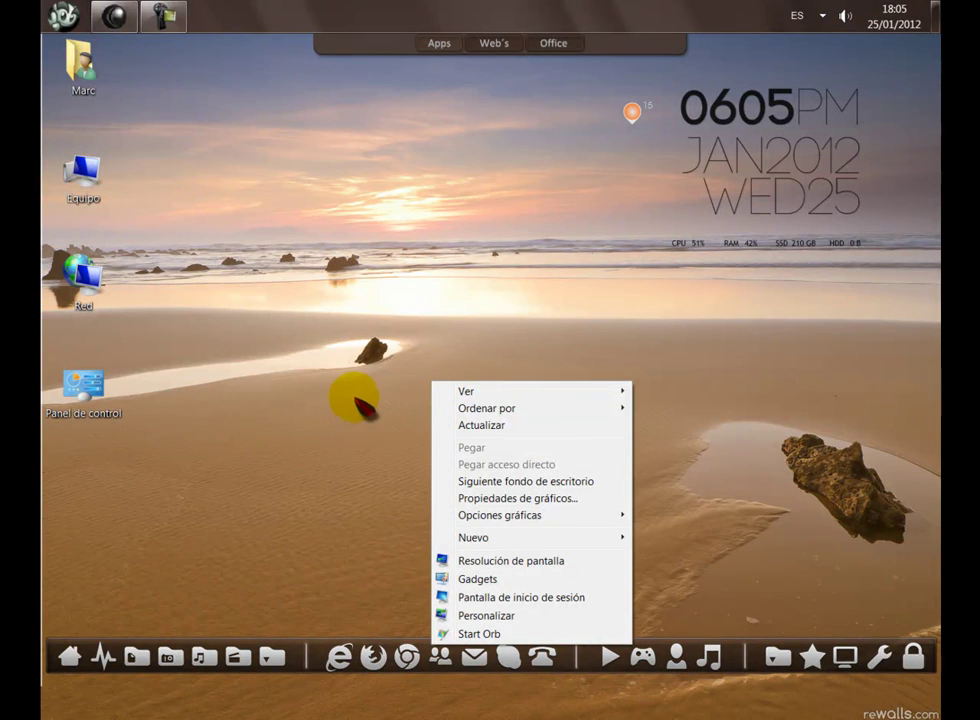
mouse_move(448, 390)
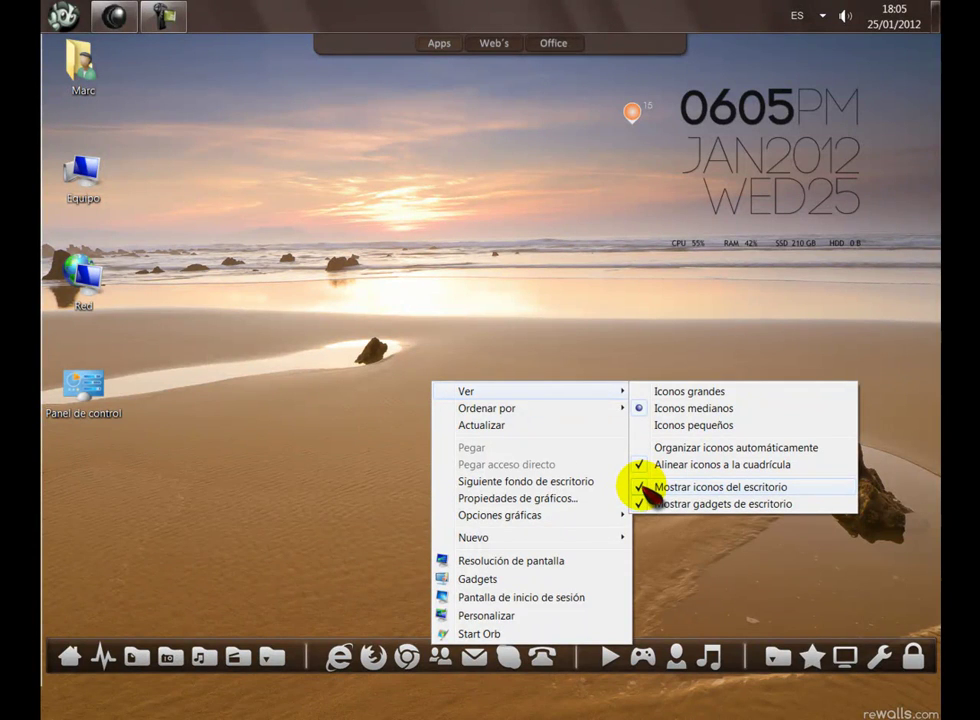
click(620, 333)
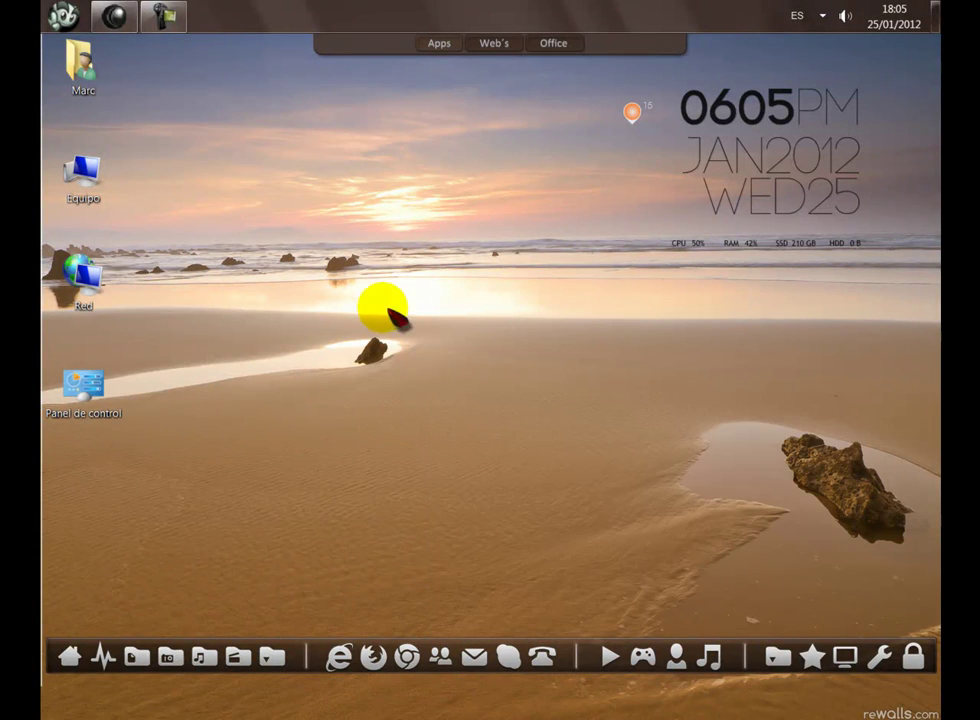
Through Personalización, enable the Papelera de reciclaje desktop icon, apply and accept the settings, and close the window
right_click(327, 310)
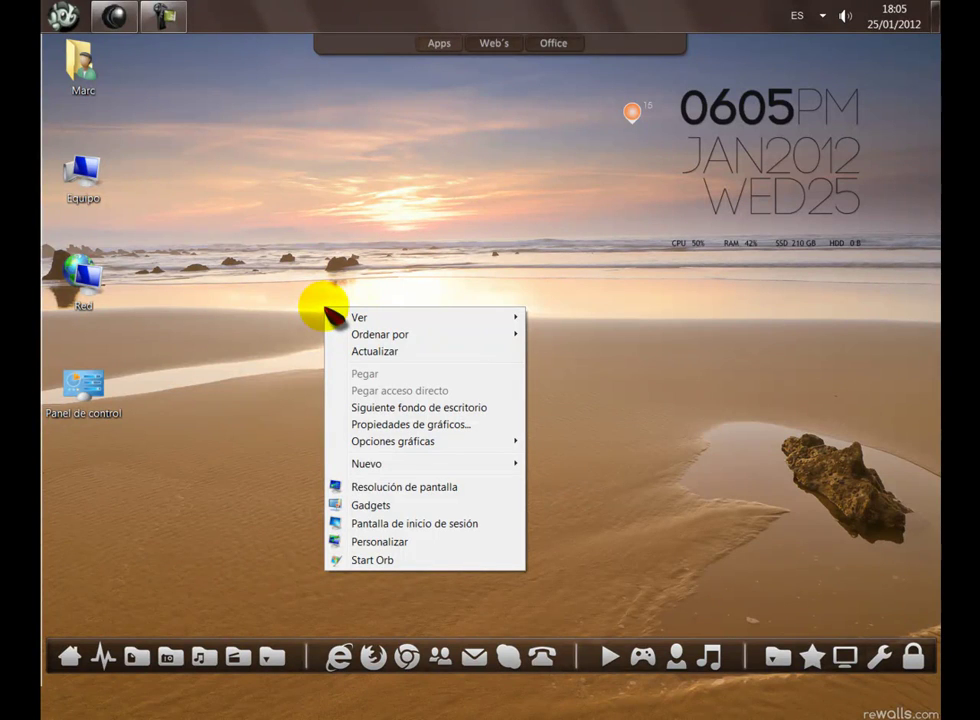
click(386, 543)
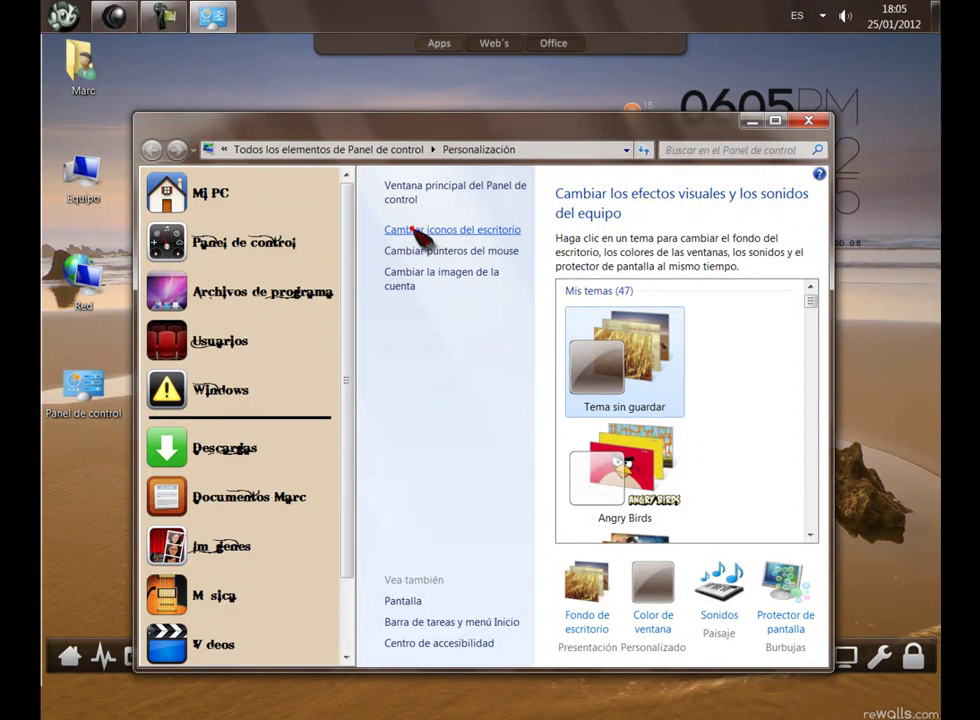
click(418, 231)
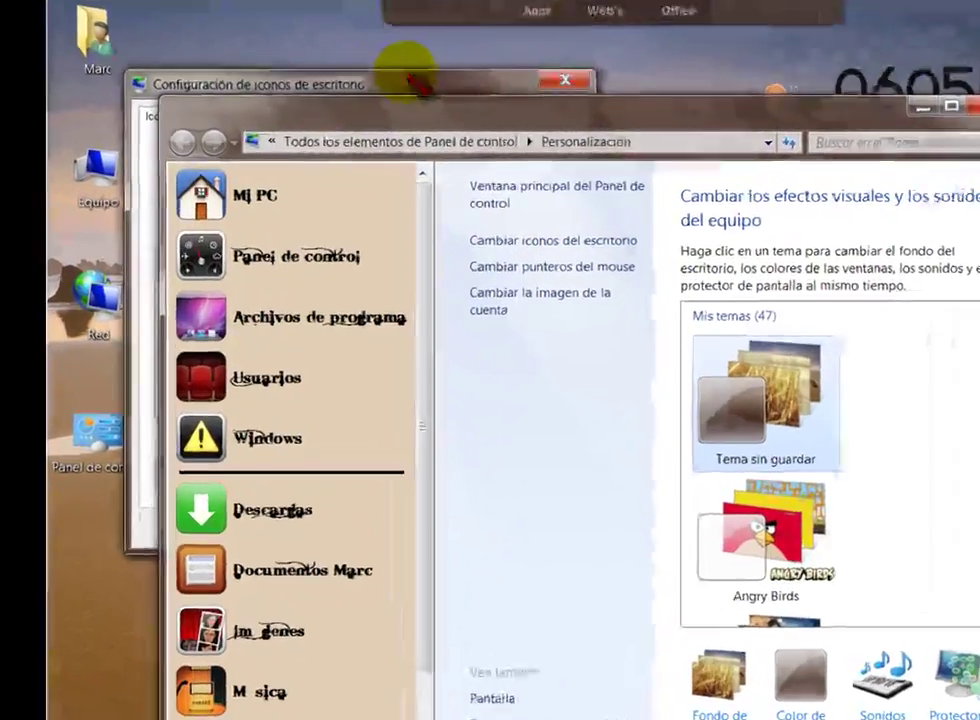
click(292, 100)
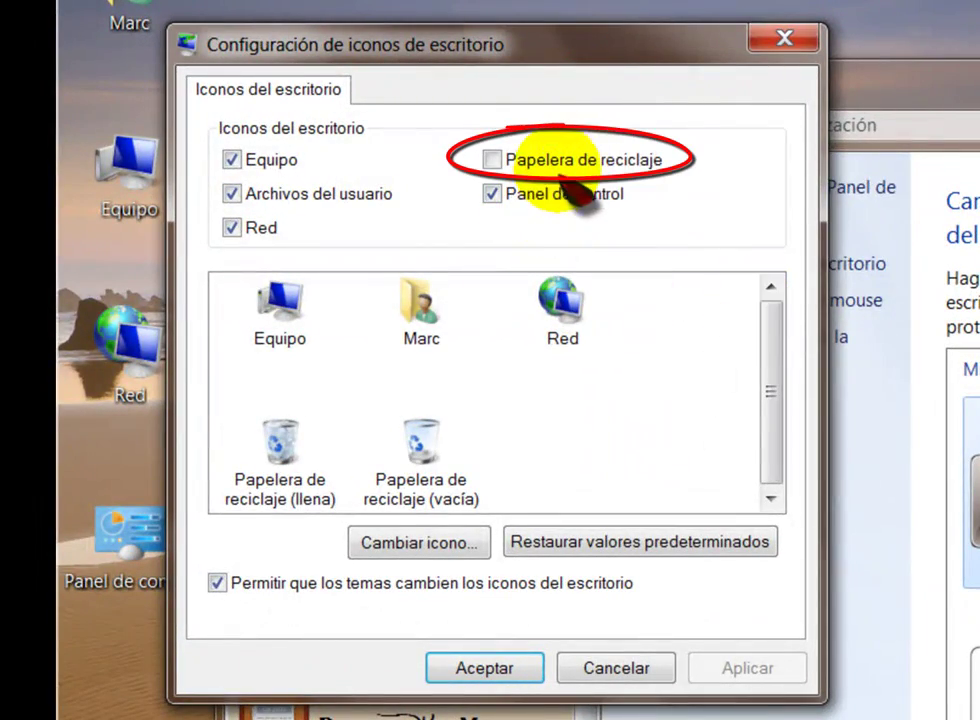
click(491, 159)
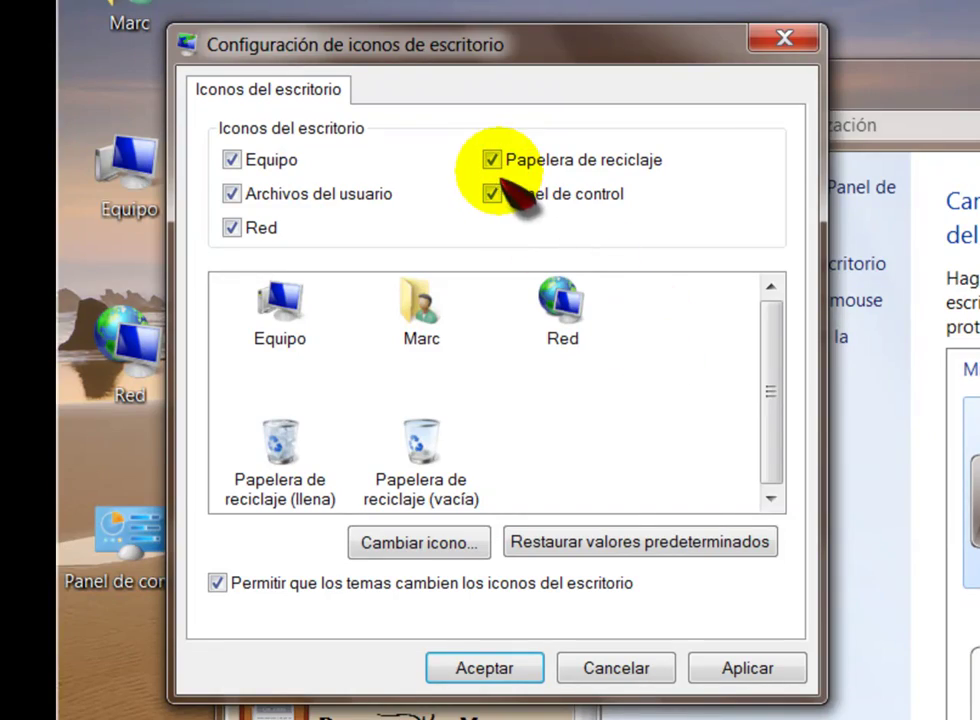
click(747, 668)
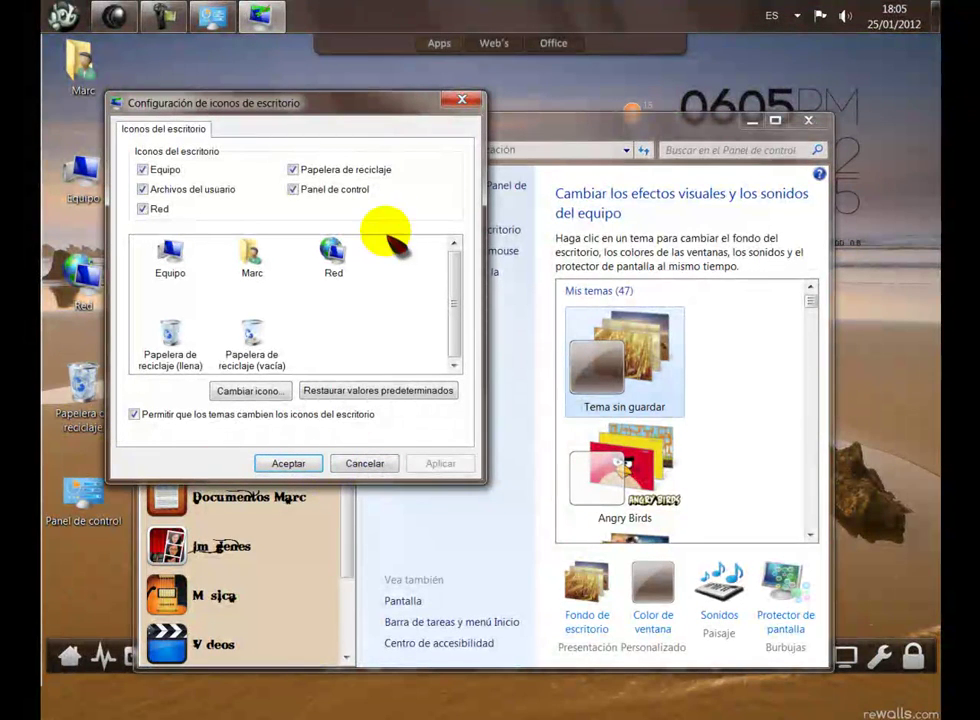
drag(401, 116, 562, 121)
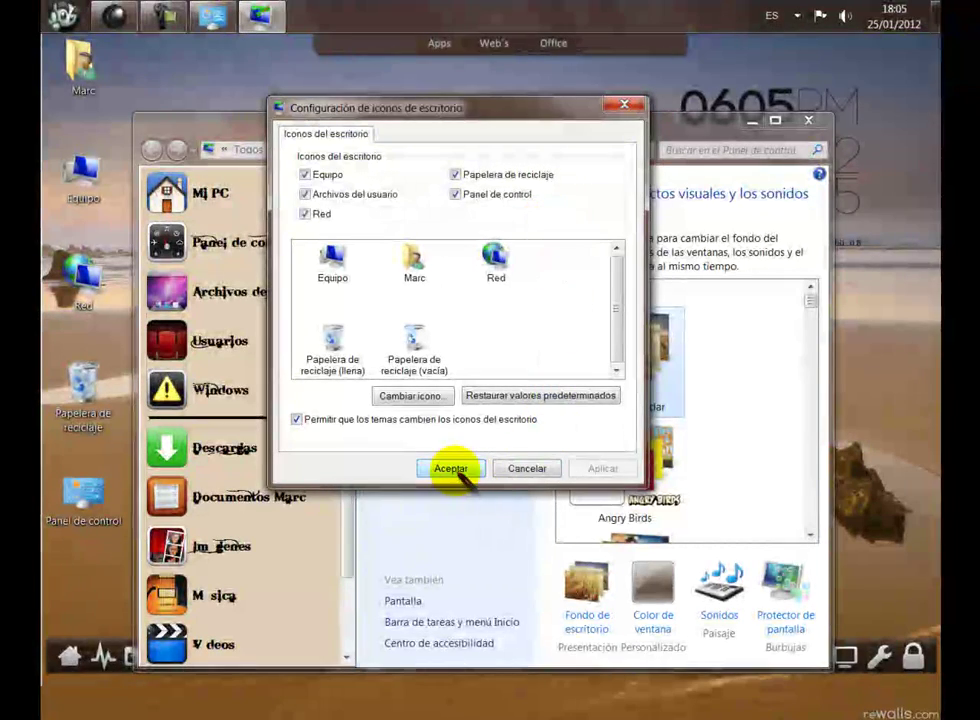
click(456, 470)
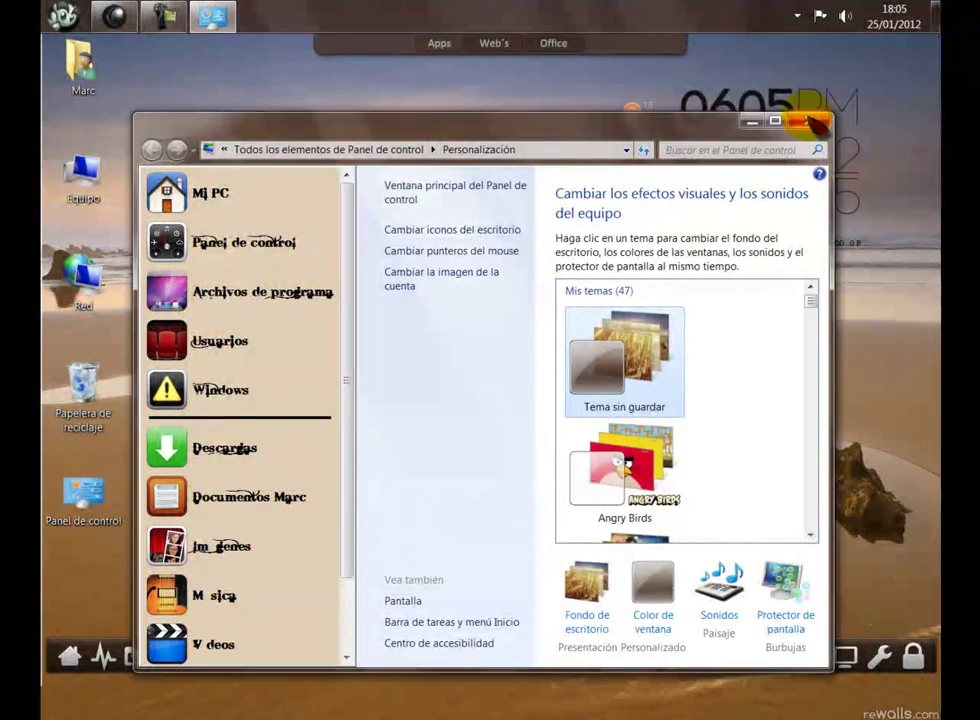
click(816, 123)
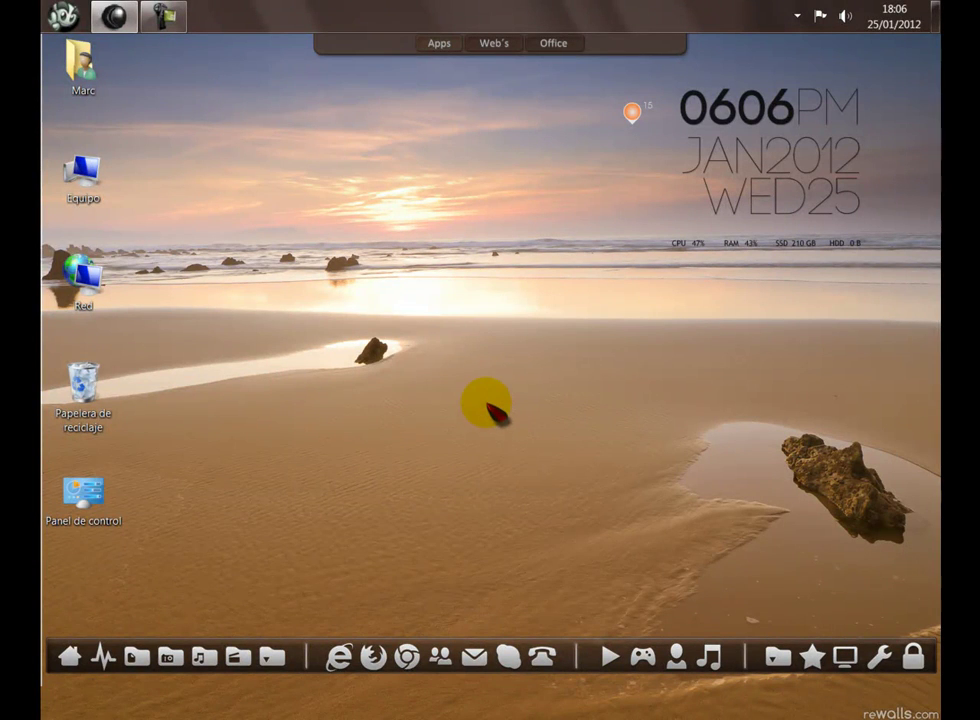
Hide all desktop icons by turning off Mostrar iconos del escritorio in the desktop's view options
right_click(495, 293)
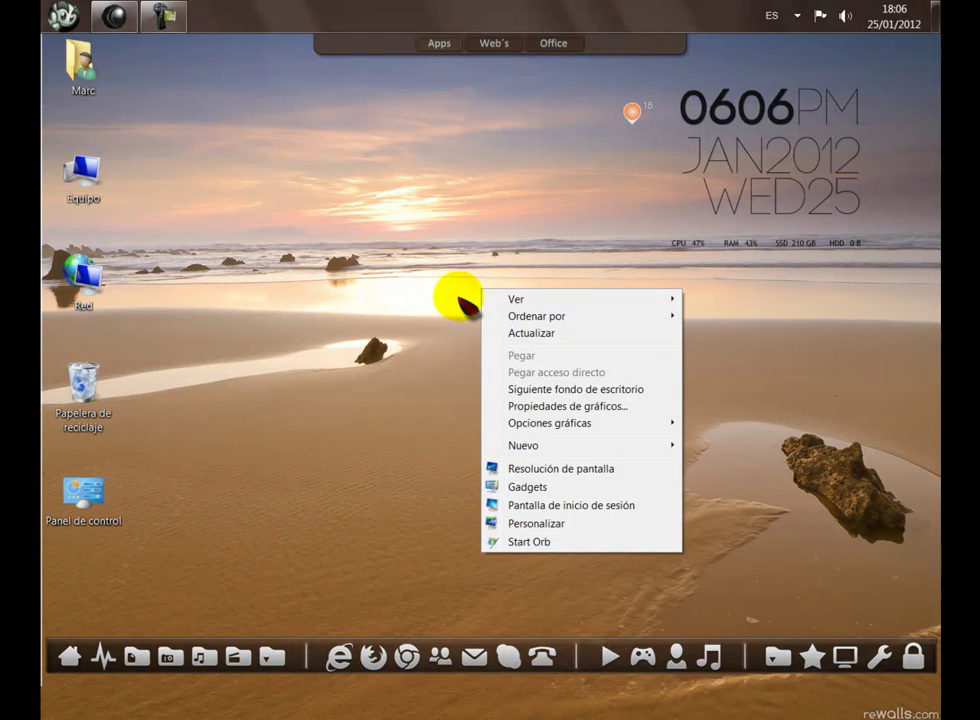
mouse_move(514, 300)
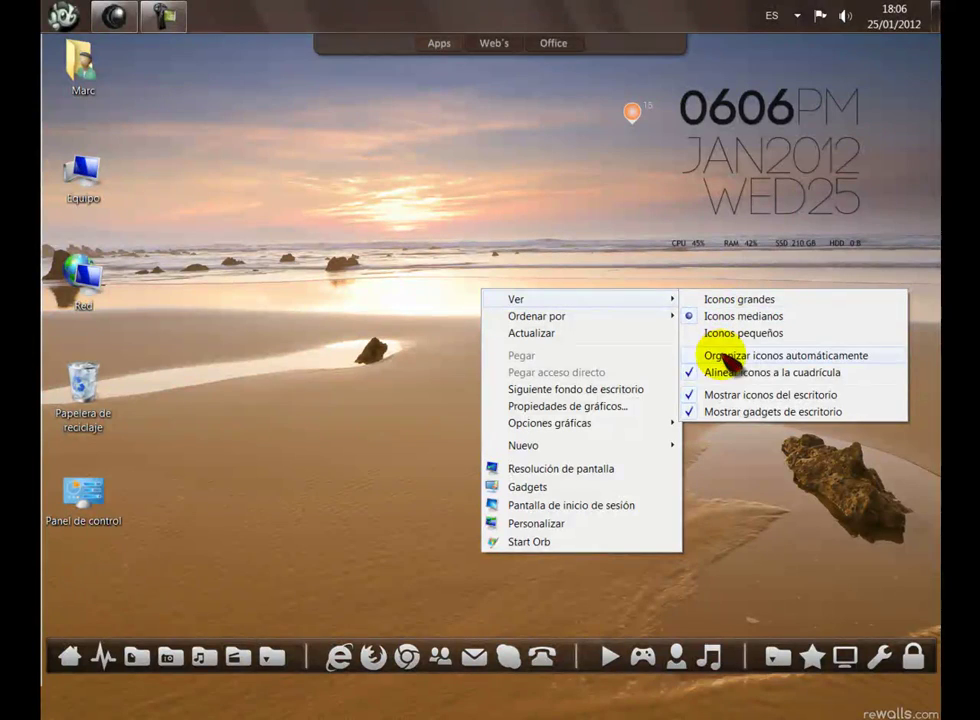
click(700, 396)
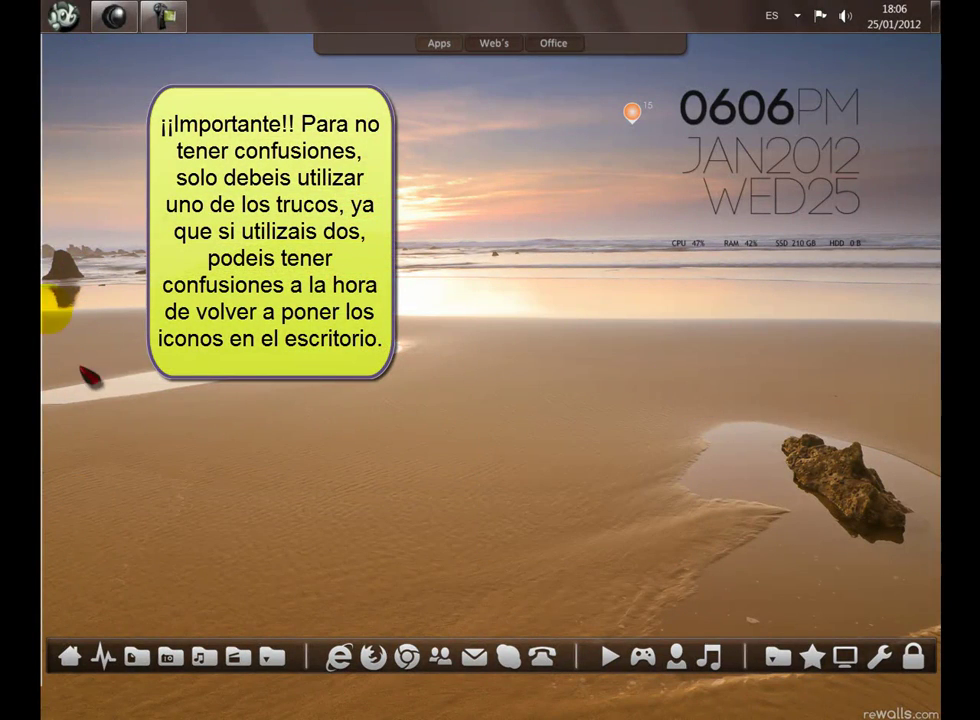
Bring the desktop icons back by turning Mostrar iconos del escritorio on again
right_click(499, 388)
mouse_move(518, 392)
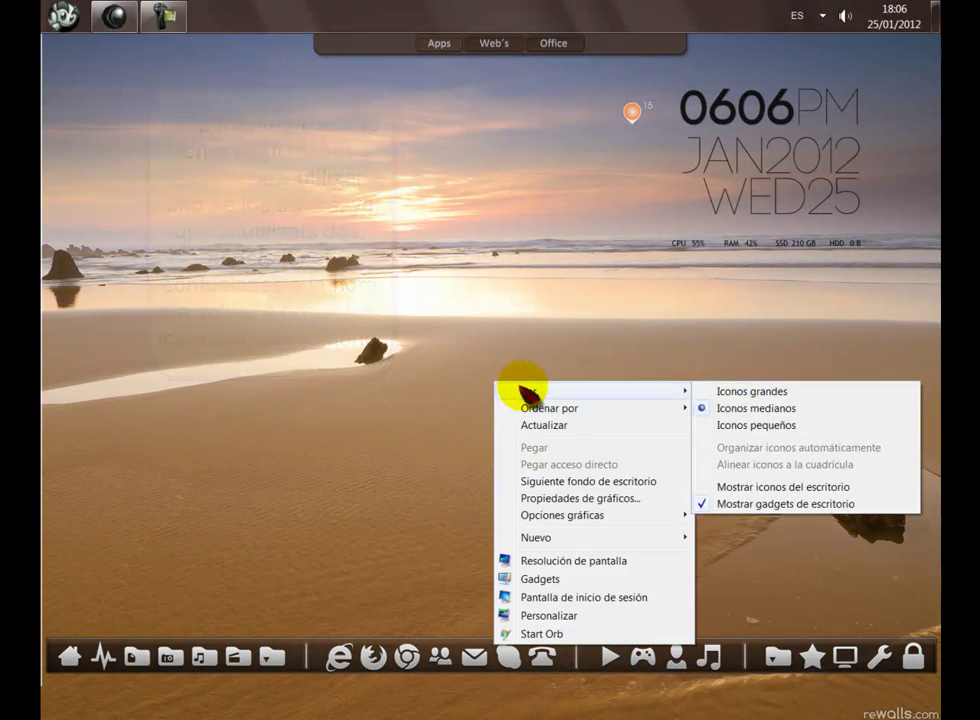
click(708, 488)
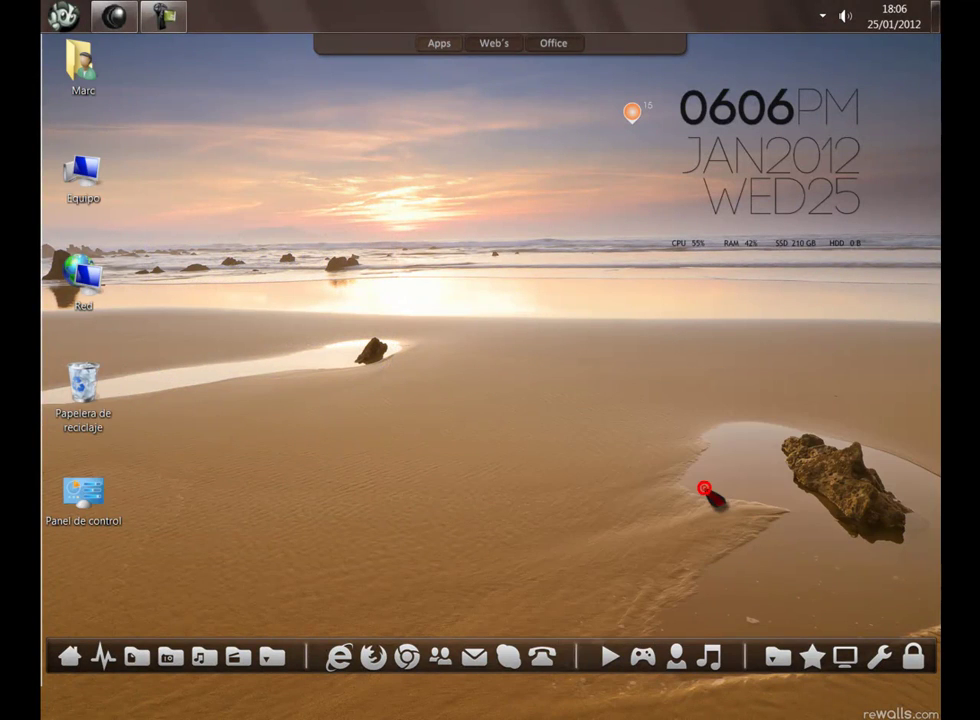
Through Personalización, disable the Equipo, Archivos del usuario, Red, Papelera de reciclaje and Panel de control desktop icons and apply the change
right_click(273, 258)
click(291, 493)
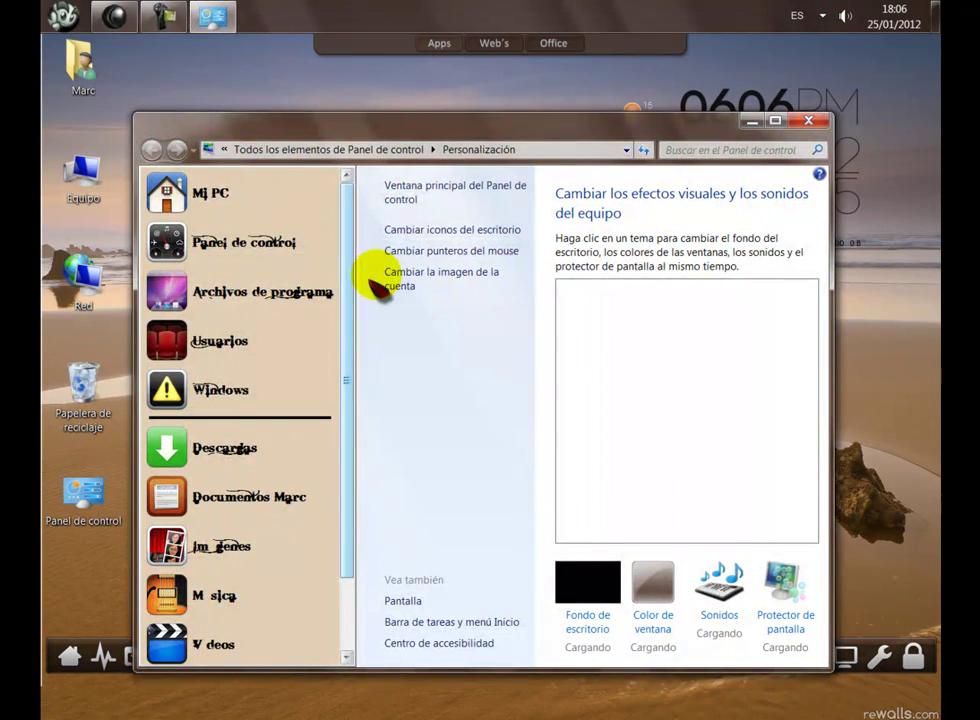
click(427, 231)
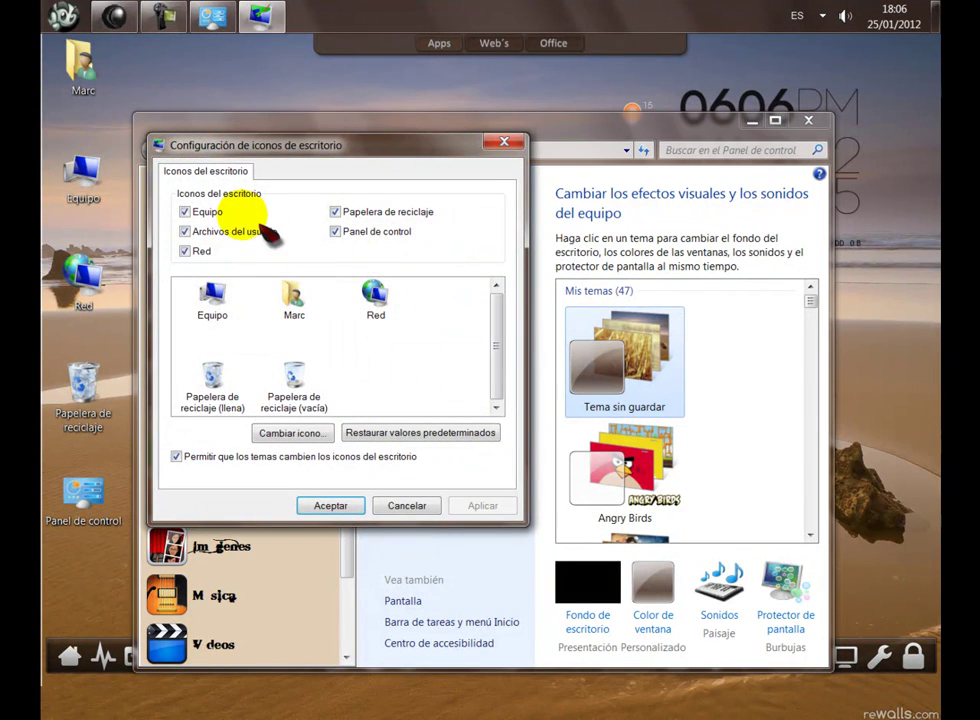
click(184, 211)
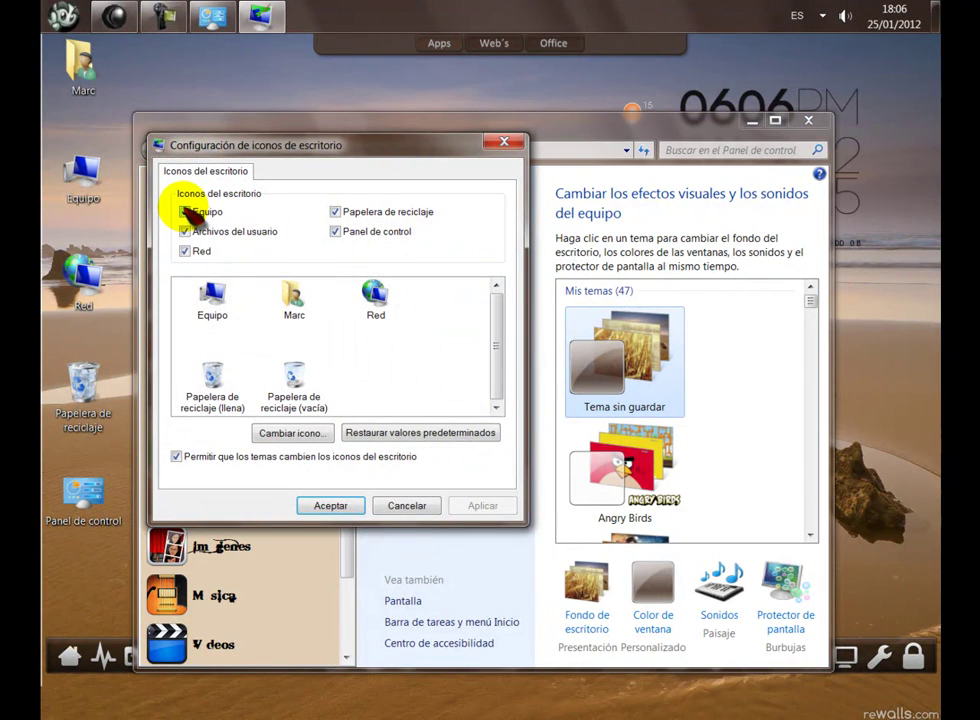
click(335, 231)
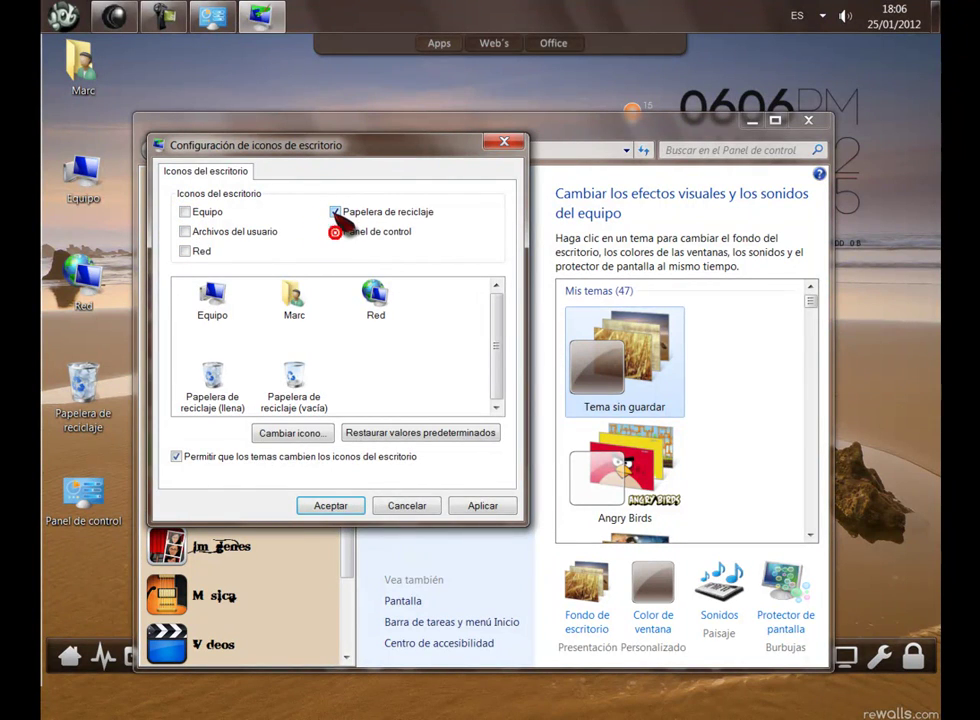
click(484, 505)
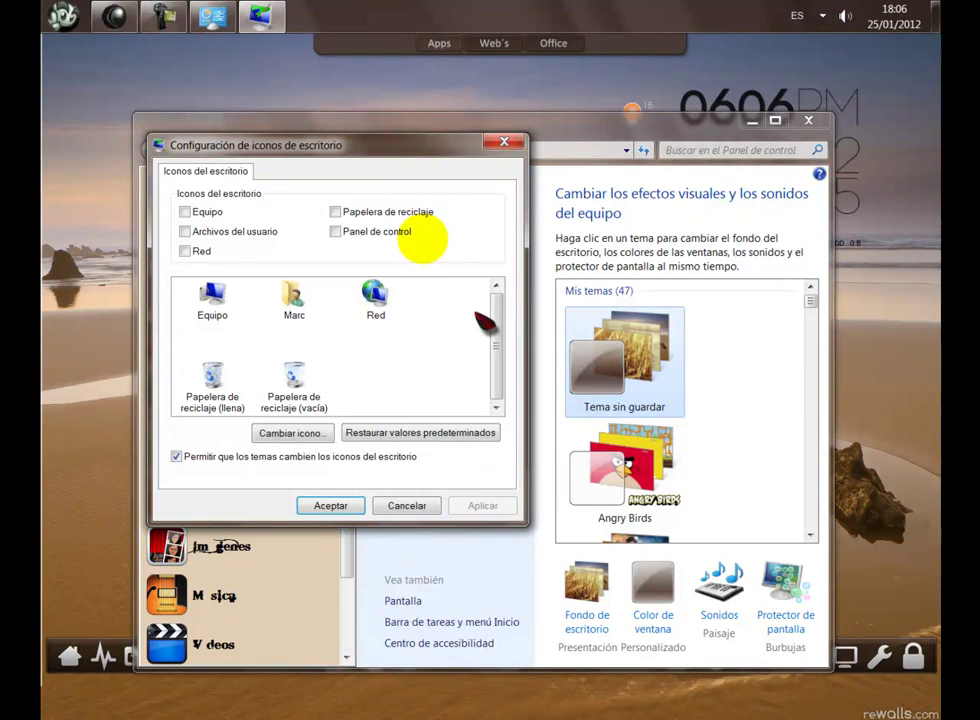
Re-enable the Equipo, Archivos del usuario, Red, Papelera de reciclaje and Panel de control desktop icons, apply and accept the settings
click(186, 212)
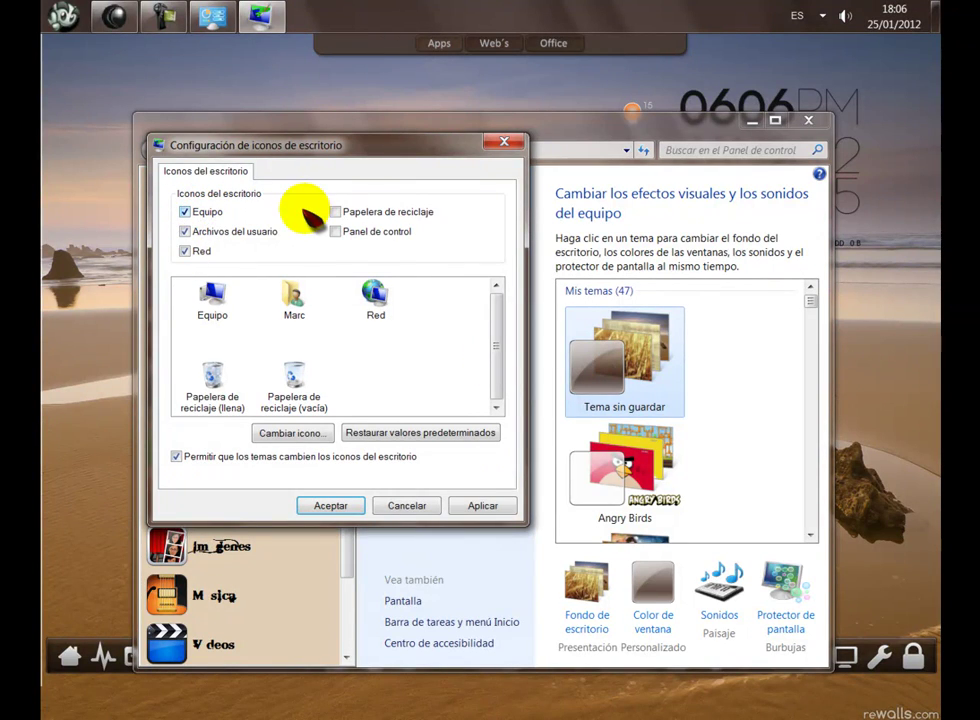
click(335, 212)
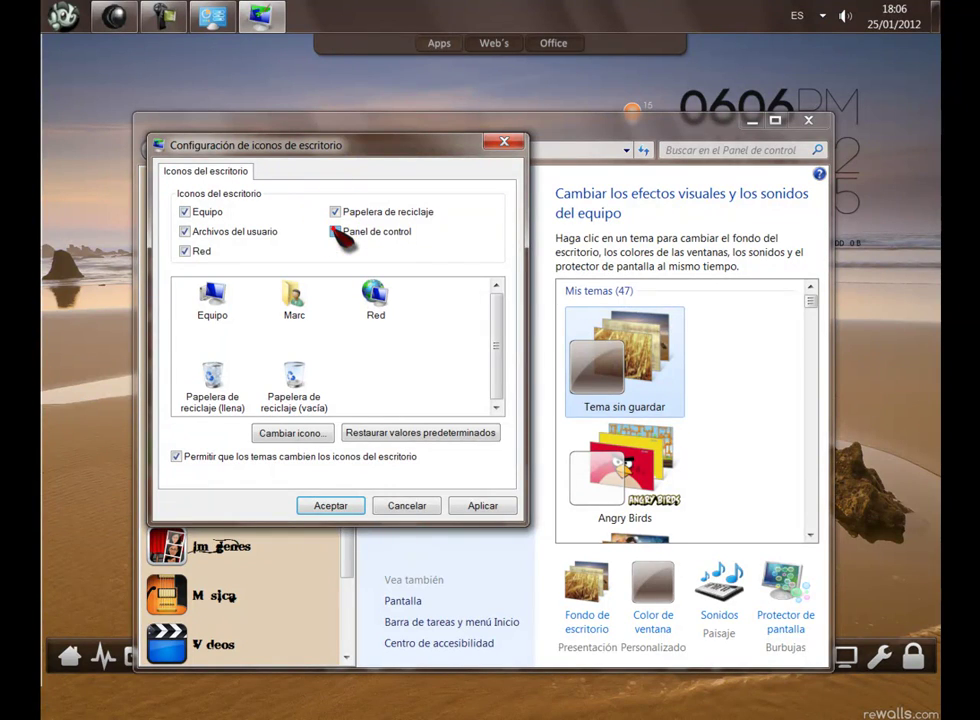
click(335, 231)
click(482, 506)
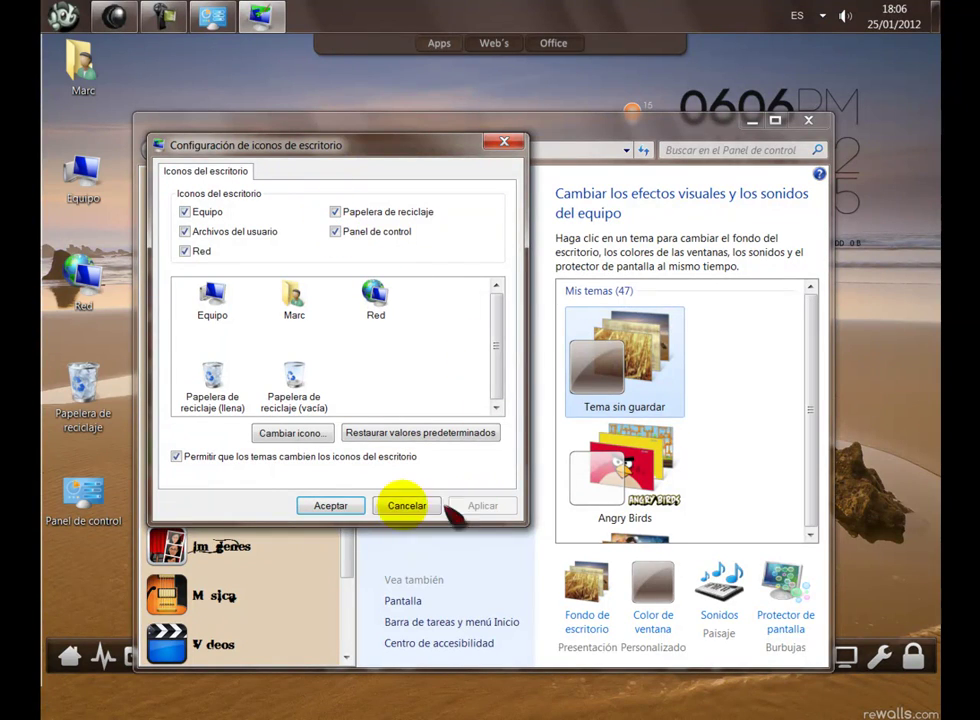
click(330, 506)
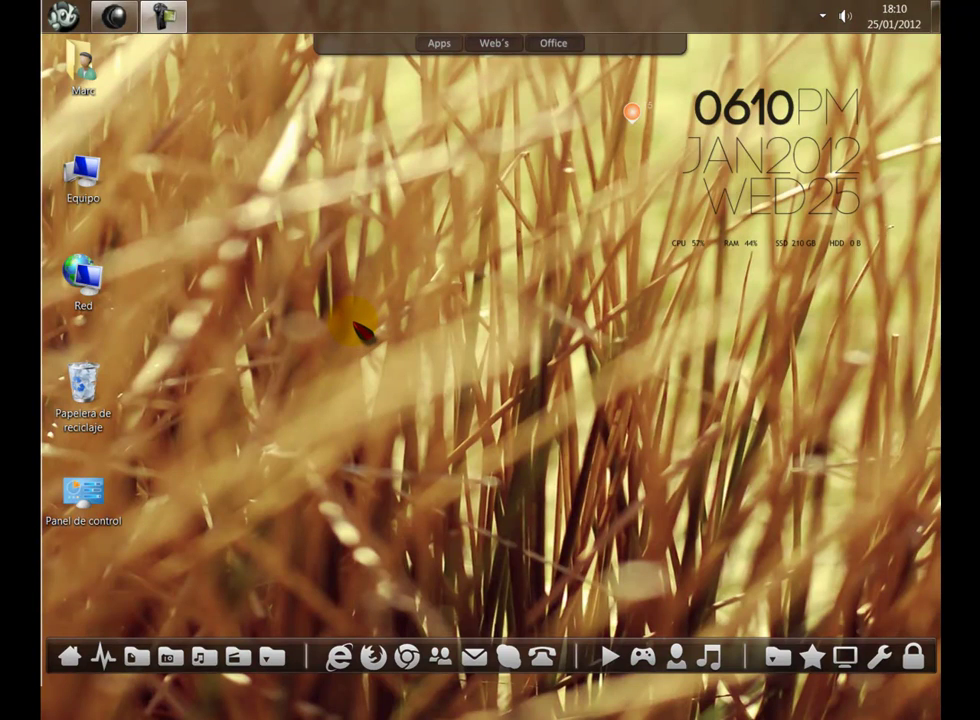
Run gpedit.msc, examine the Escritorio policies in the Plantillas administrativas of Configuración de usuario with widened columns, and close the editor
key(super+r)
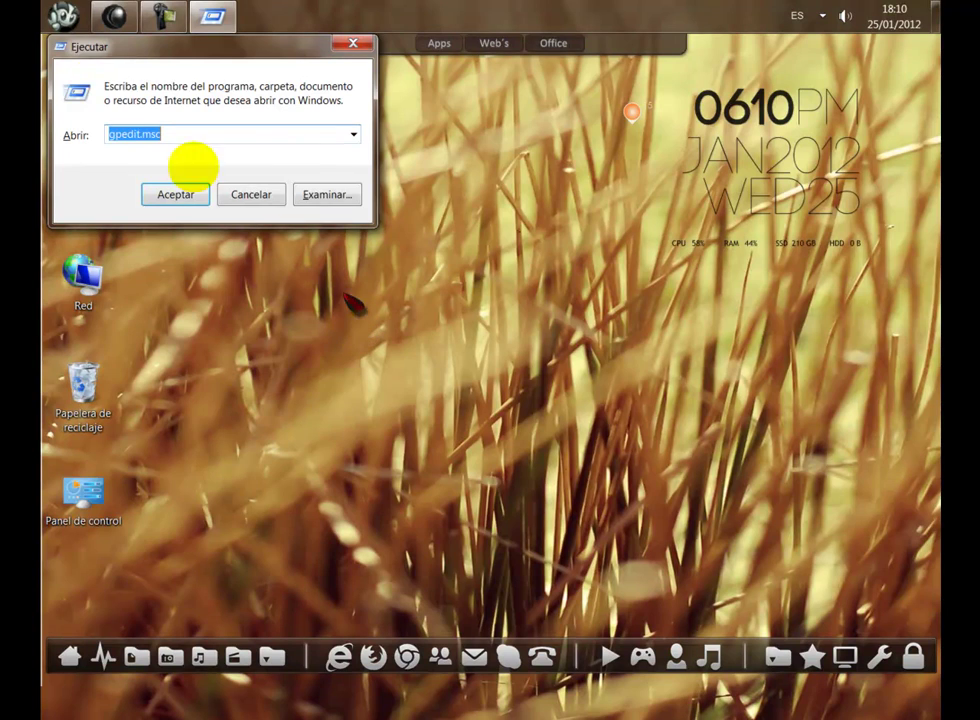
click(158, 192)
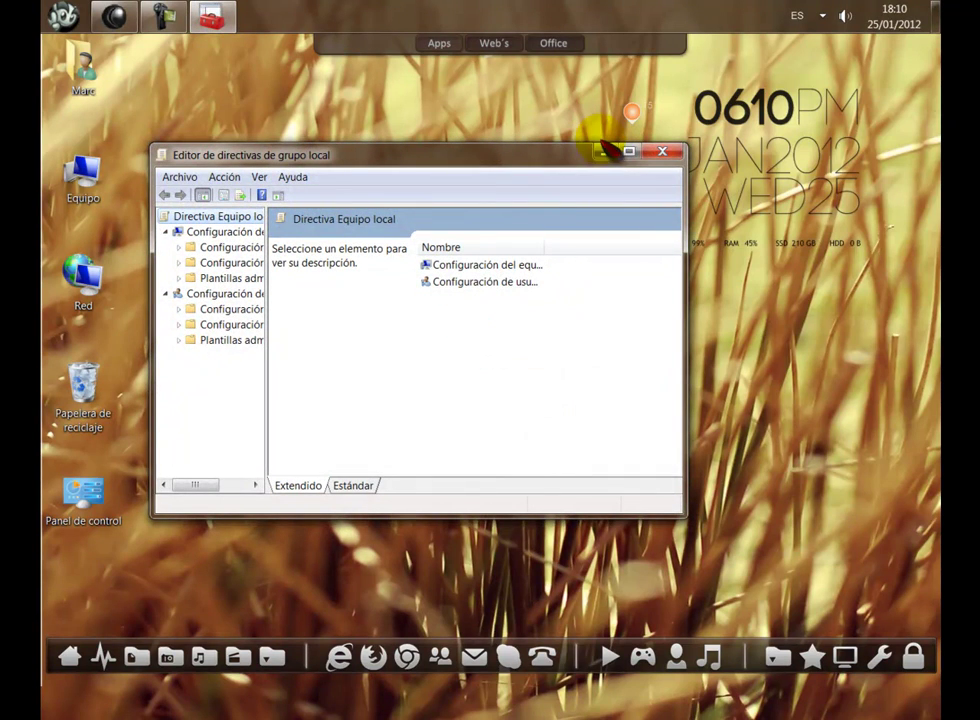
click(629, 152)
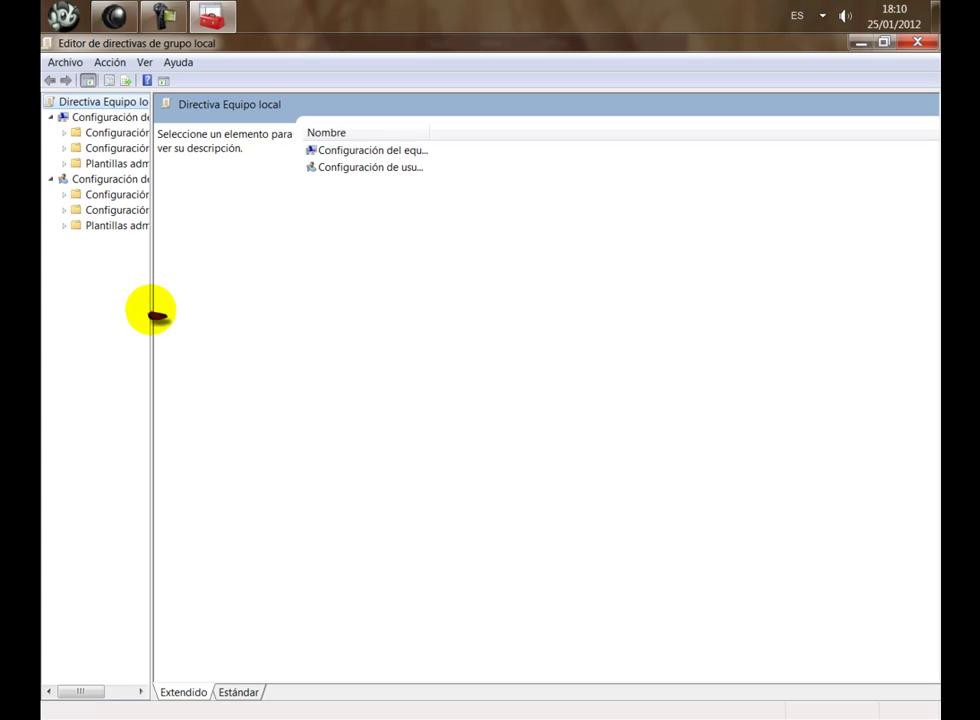
drag(151, 316, 272, 318)
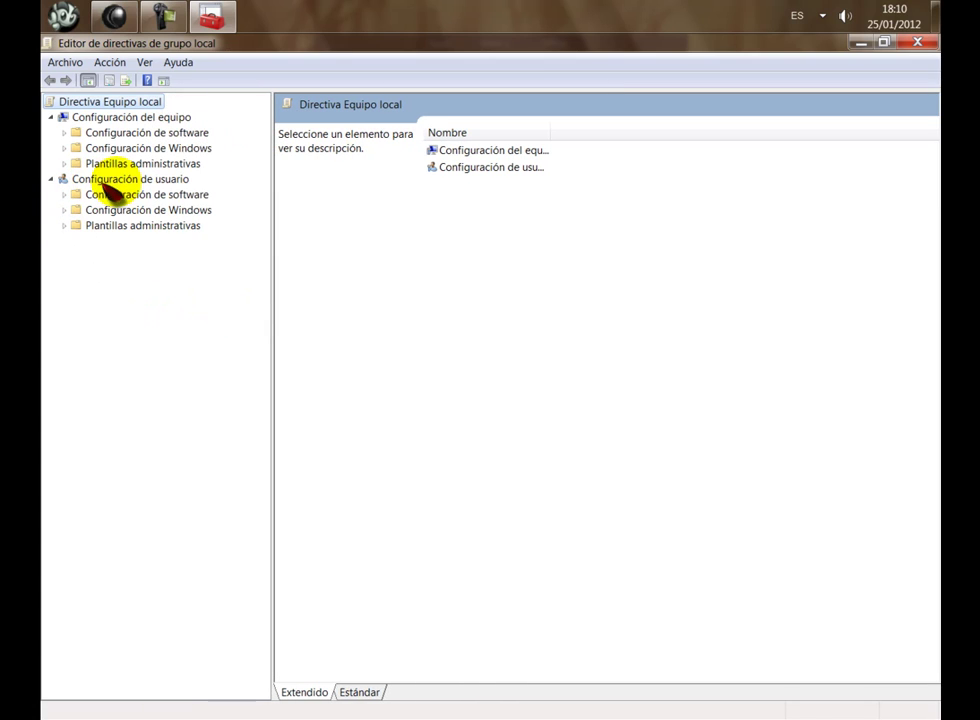
click(66, 226)
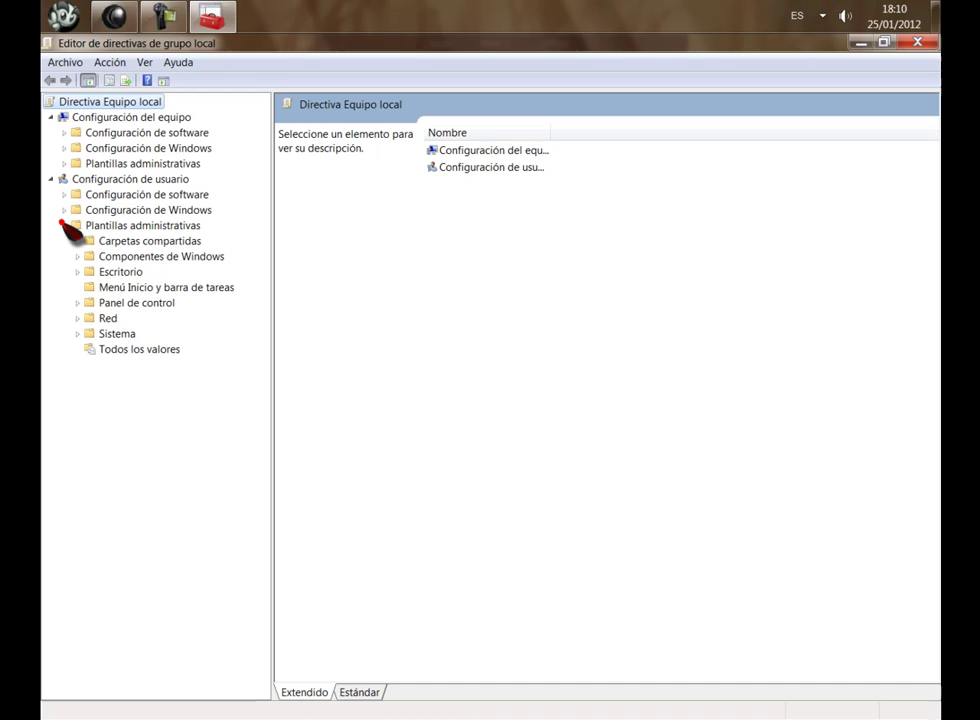
click(120, 272)
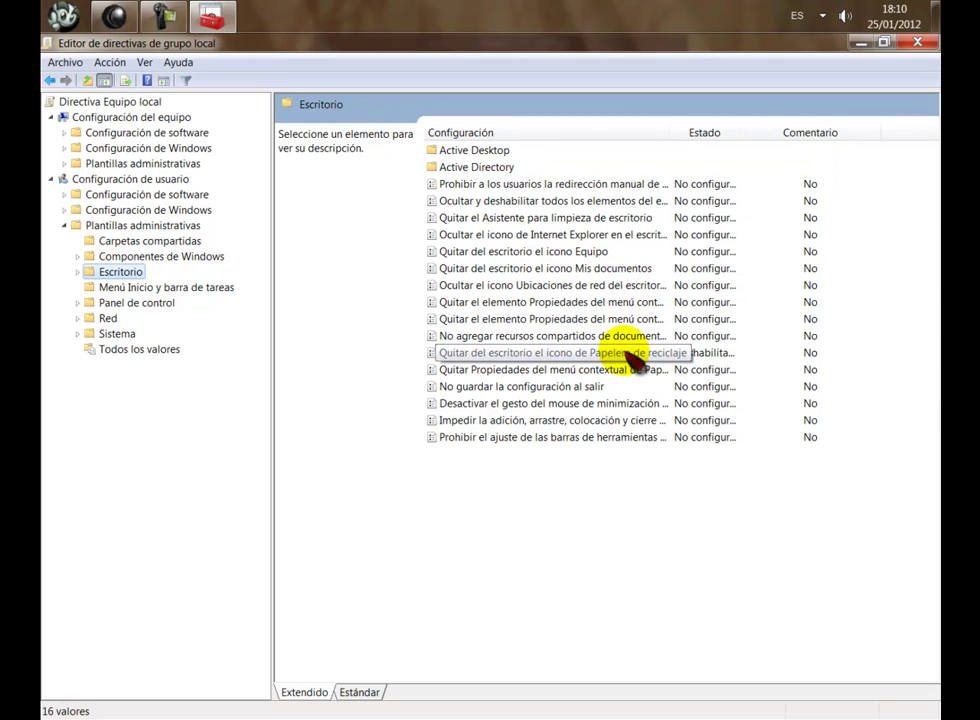
drag(669, 133, 737, 140)
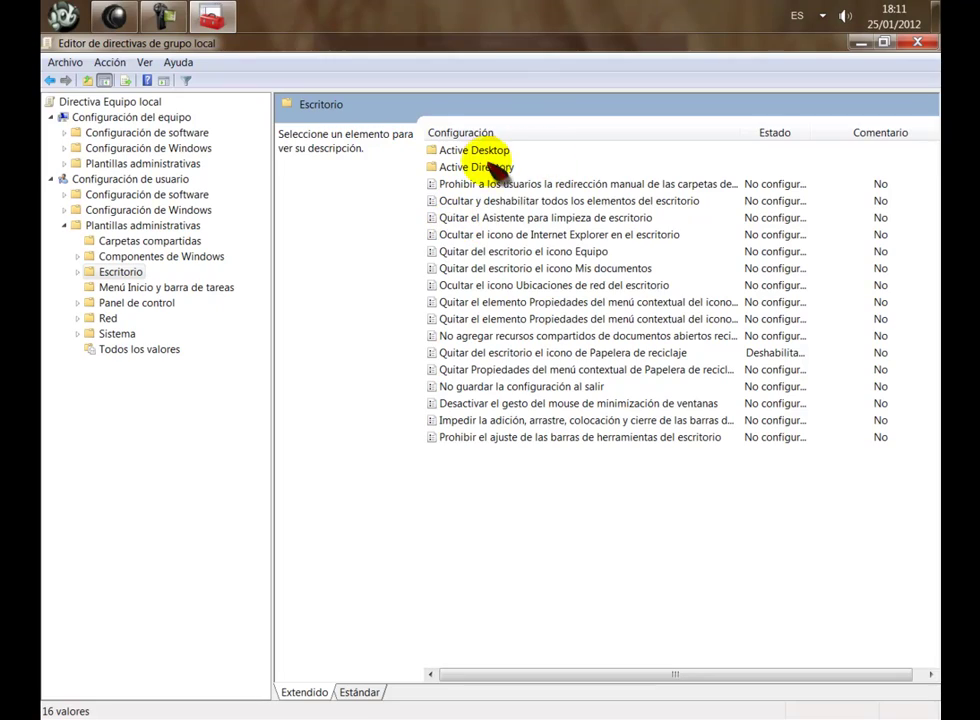
click(918, 45)
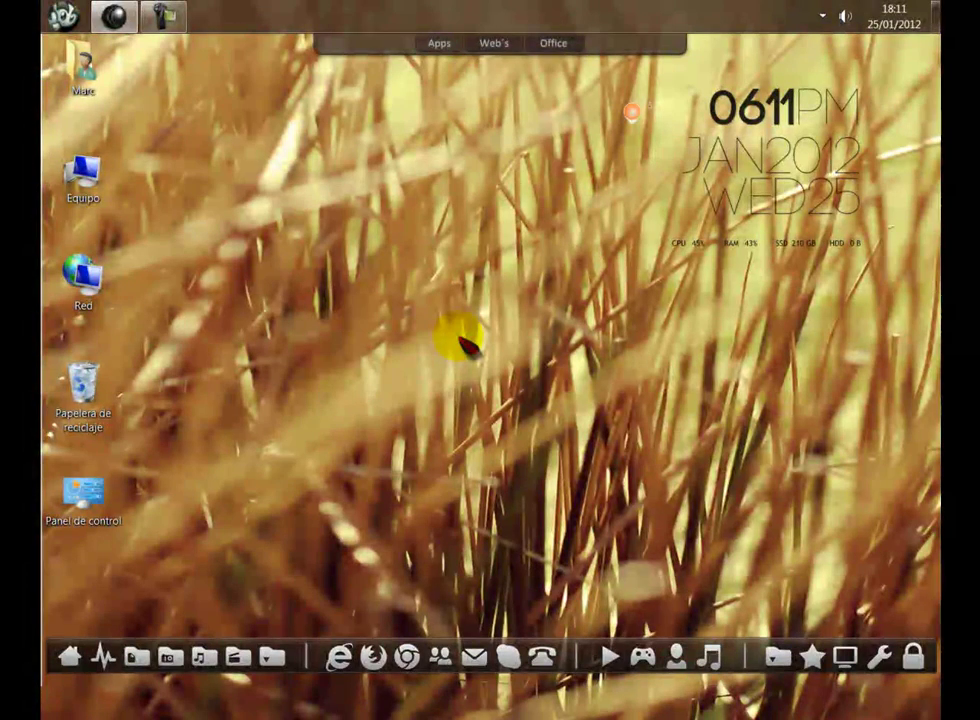
Turn off Mostrar iconos del escritorio to hide every icon on the desktop
right_click(460, 339)
mouse_move(492, 347)
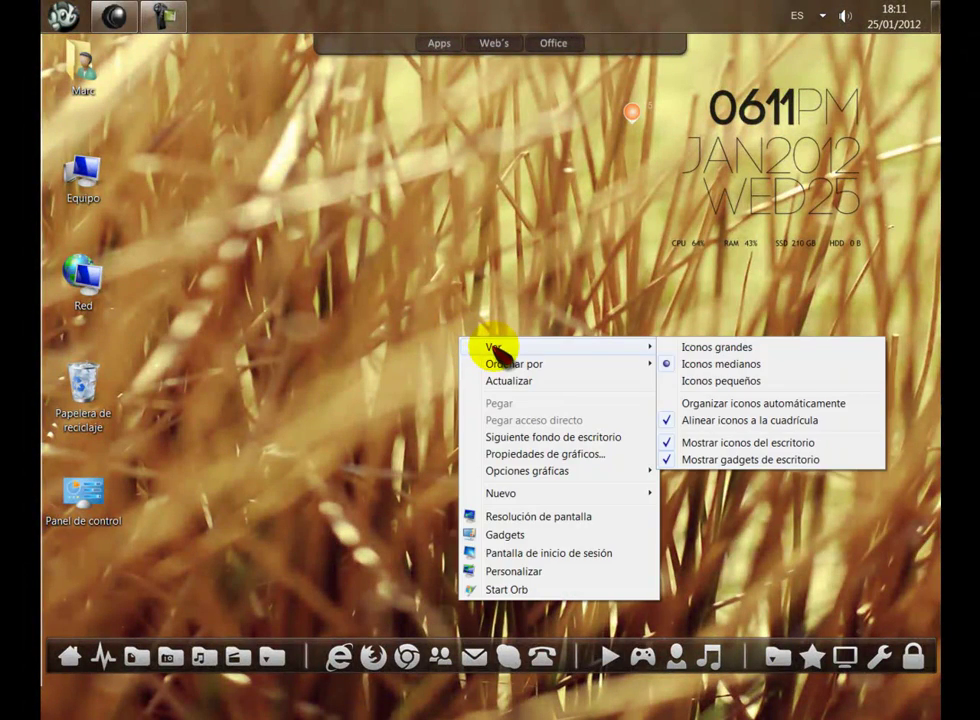
click(668, 442)
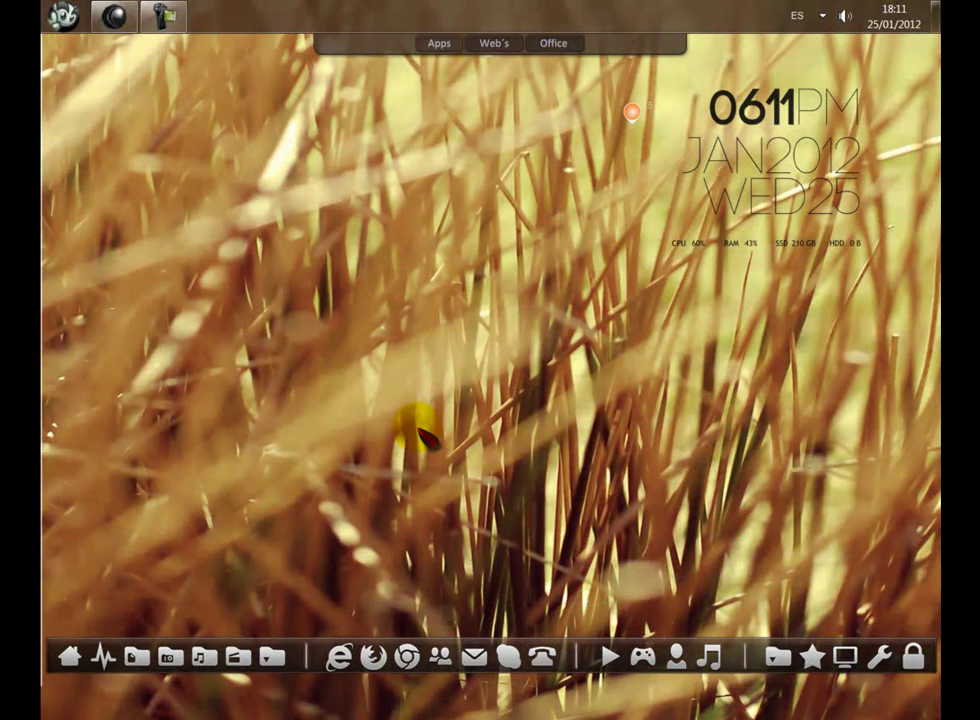